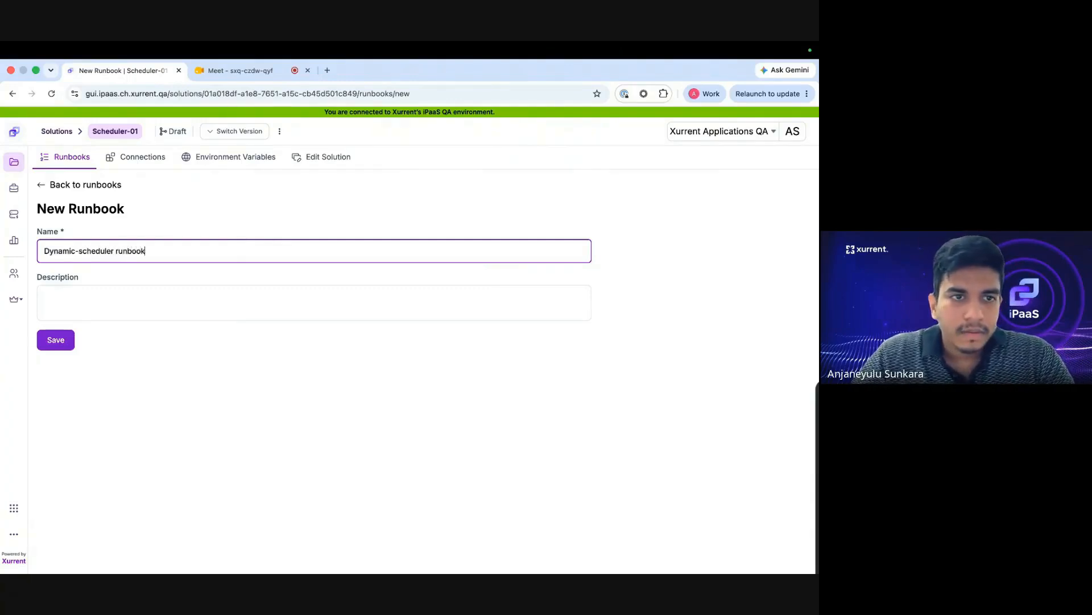
Save the new runbook named 'Dynamic-scheduler runbook' in the Scheduler-01 solution.
{"action": "left_click", "coordinate": [68, 343]}
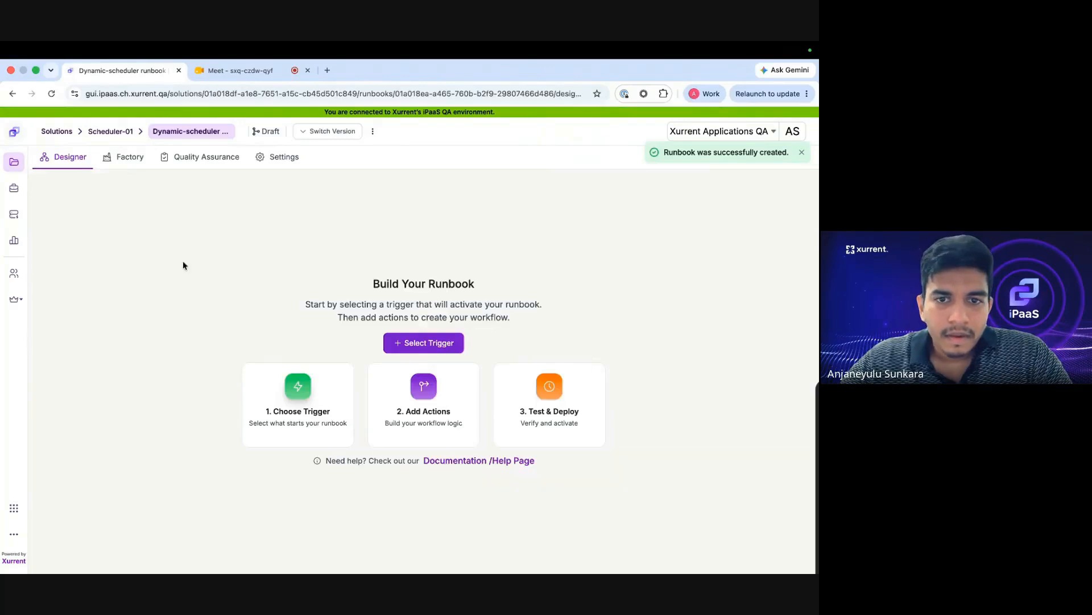
Add the Scheduler app's Dynamic Scheduler trigger with the Scheduler connection and open its configuration.
{"action": "left_click", "coordinate": [449, 344]}
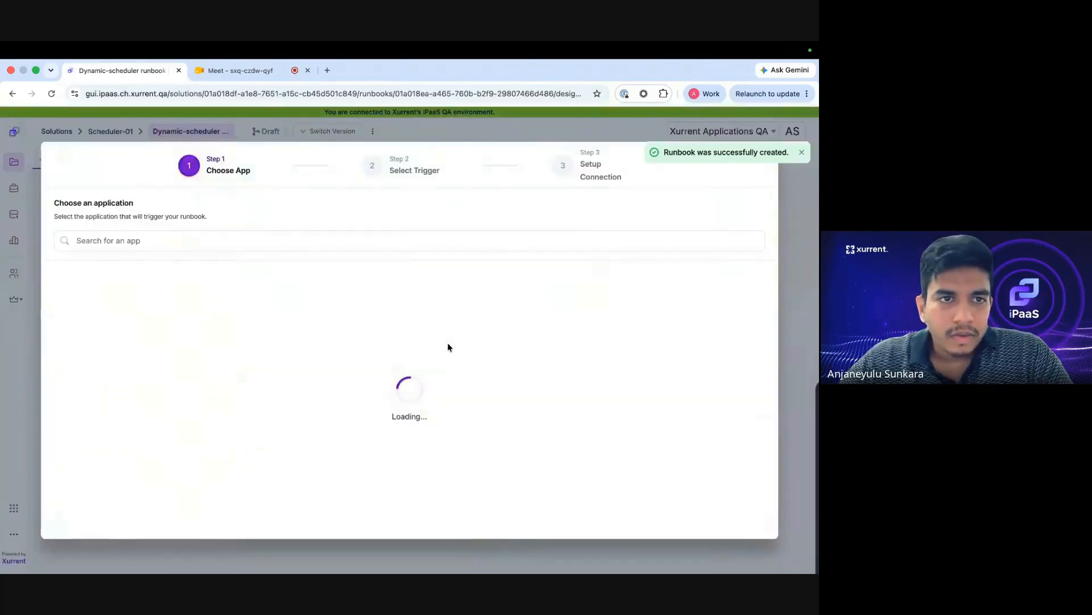
{"action": "left_click", "coordinate": [95, 345]}
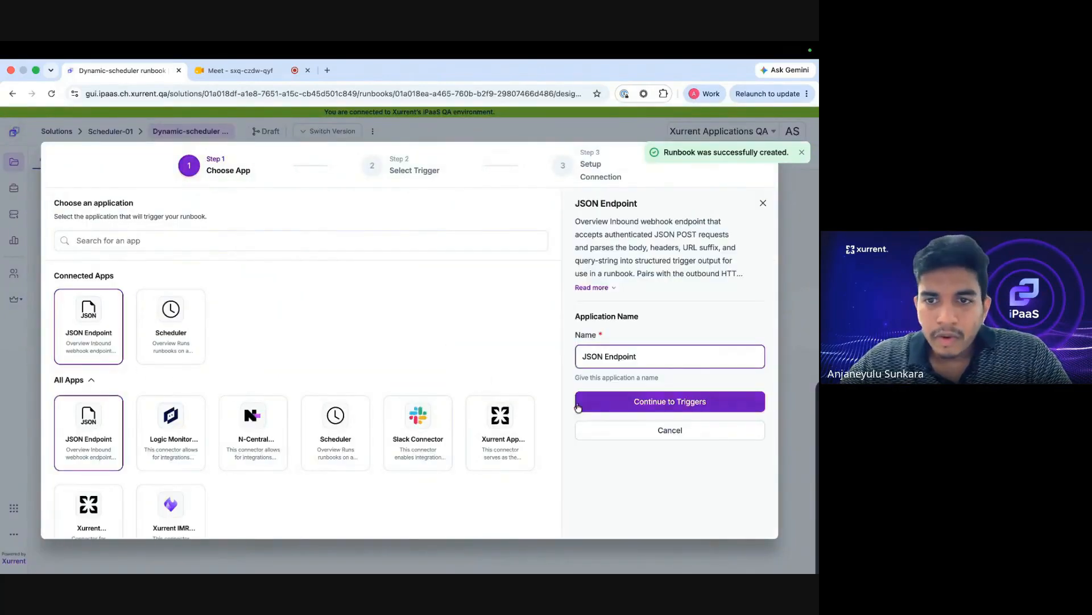
{"action": "left_click", "coordinate": [335, 447]}
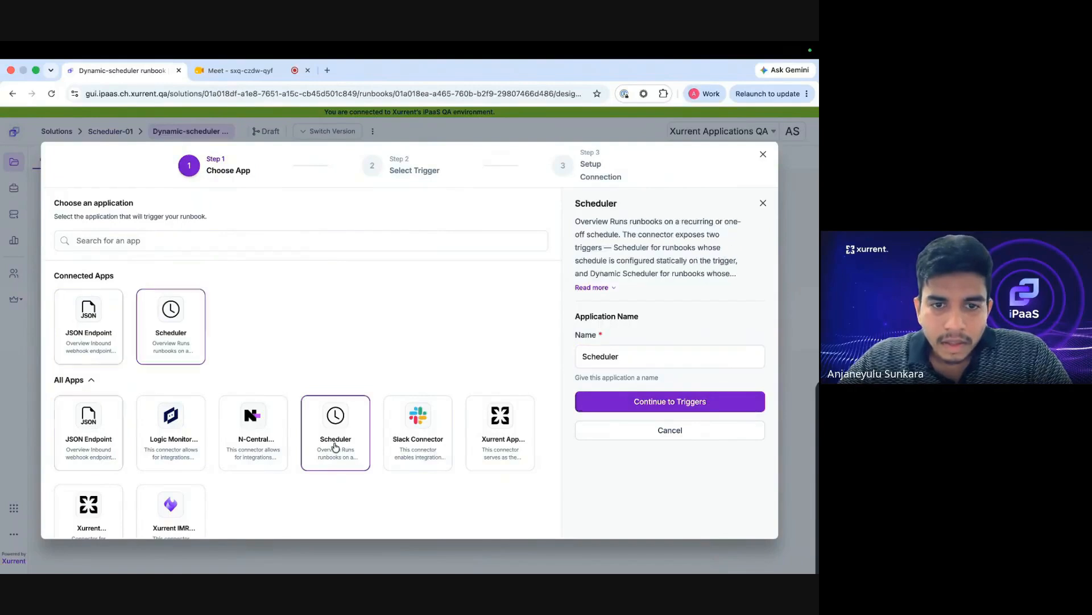
{"action": "left_click", "coordinate": [639, 400]}
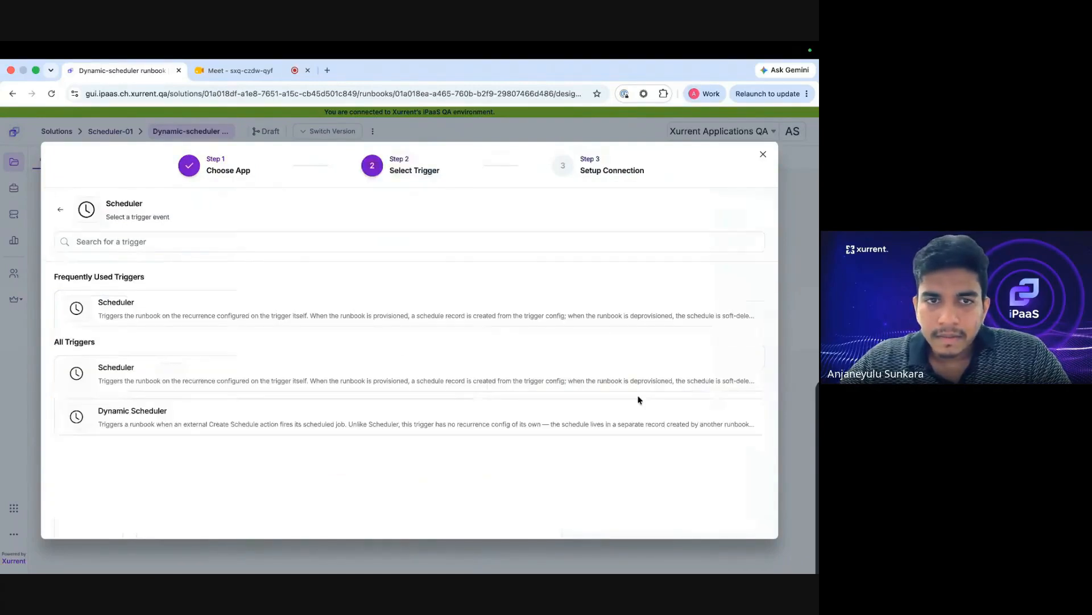
{"action": "left_click", "coordinate": [327, 418]}
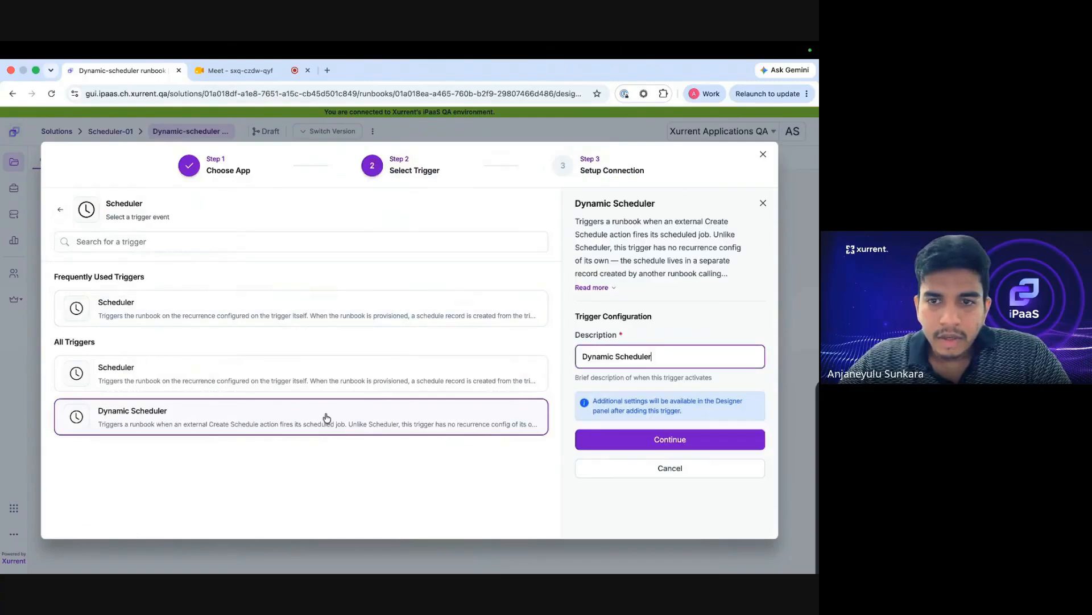
{"action": "left_click", "coordinate": [582, 438]}
{"action": "left_click", "coordinate": [619, 266]}
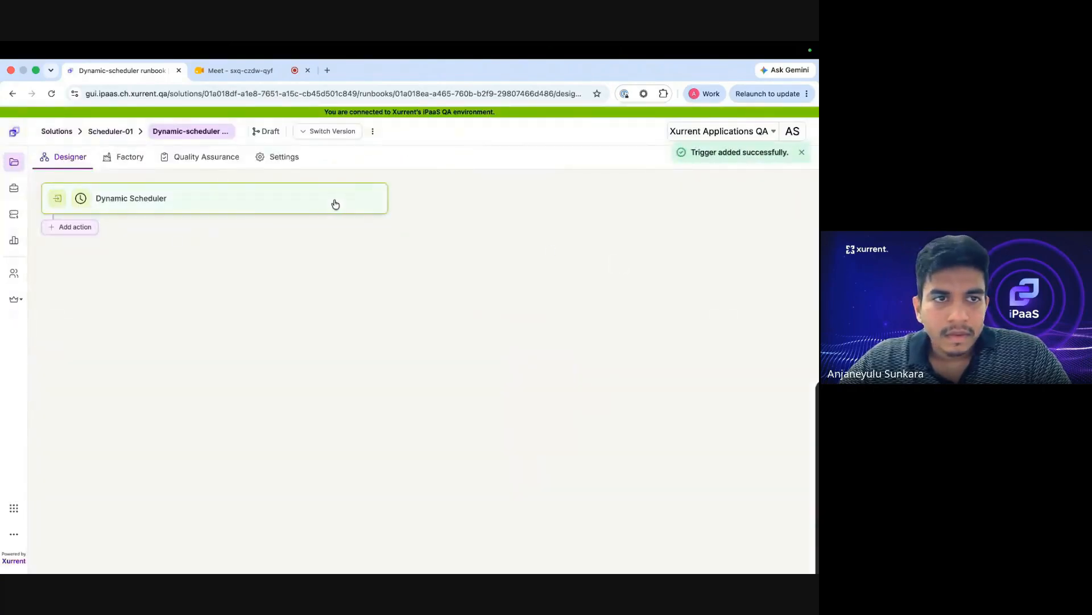
{"action": "left_click", "coordinate": [335, 204]}
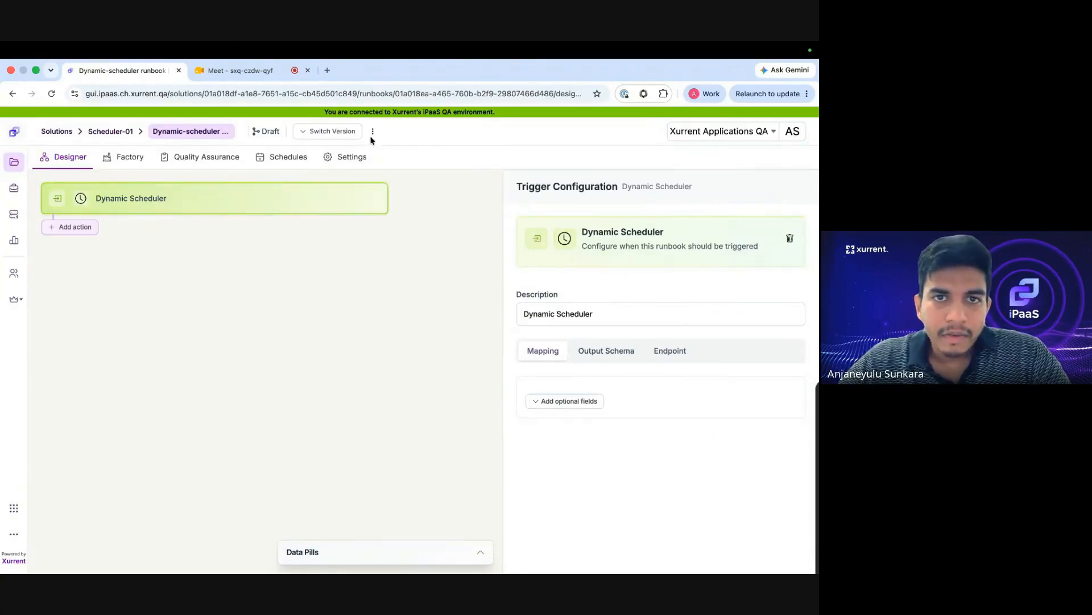
Add a Debug Log Message action, using the Debug connection, with the message 'log message'.
{"action": "left_click", "coordinate": [91, 226]}
{"action": "left_click", "coordinate": [89, 319]}
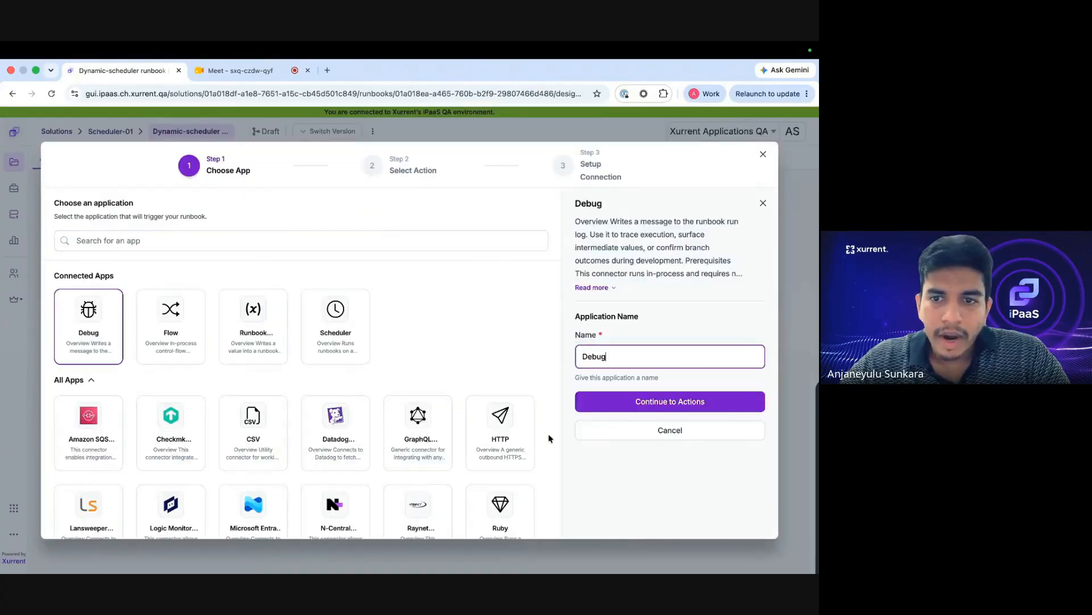
{"action": "left_click", "coordinate": [672, 403]}
{"action": "left_click", "coordinate": [339, 317]}
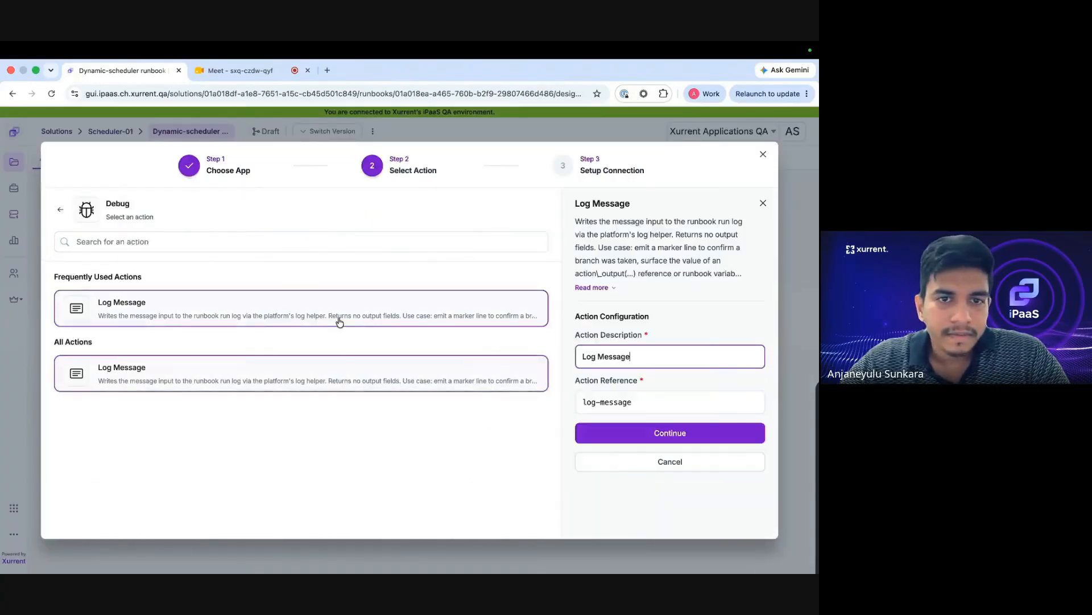
{"action": "left_click", "coordinate": [665, 433]}
{"action": "left_click", "coordinate": [677, 267]}
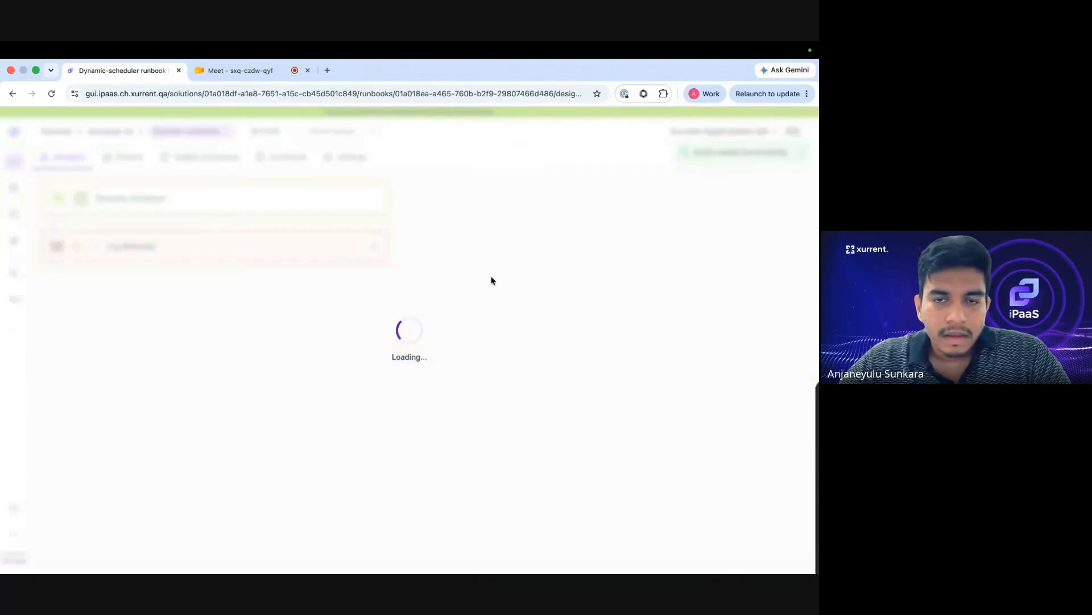
{"action": "left_click", "coordinate": [612, 402]}
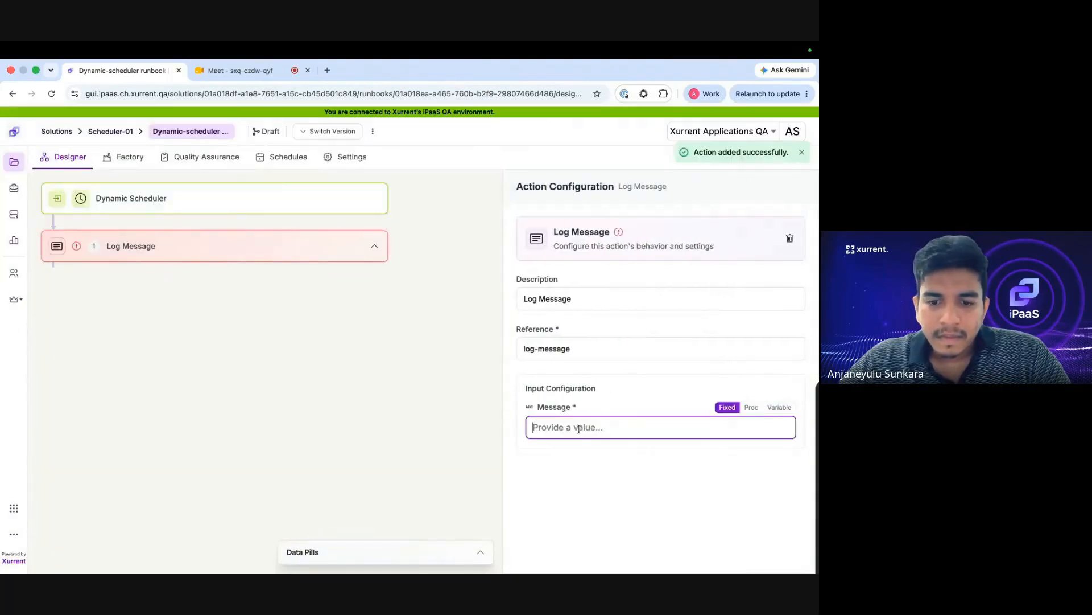
{"action": "type", "text": "log message"}
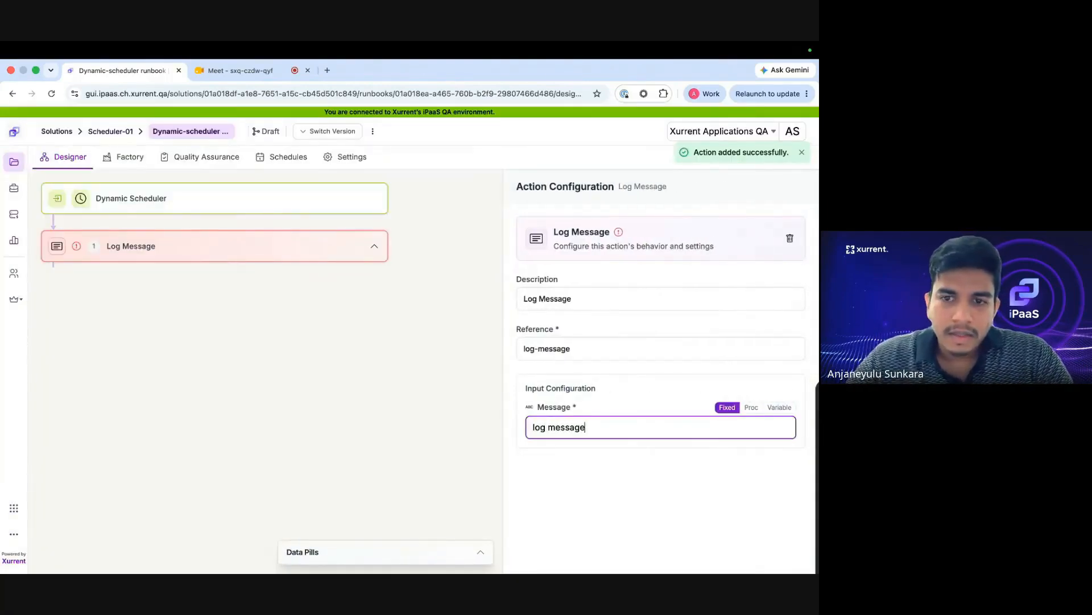
{"action": "left_click", "coordinate": [372, 132]}
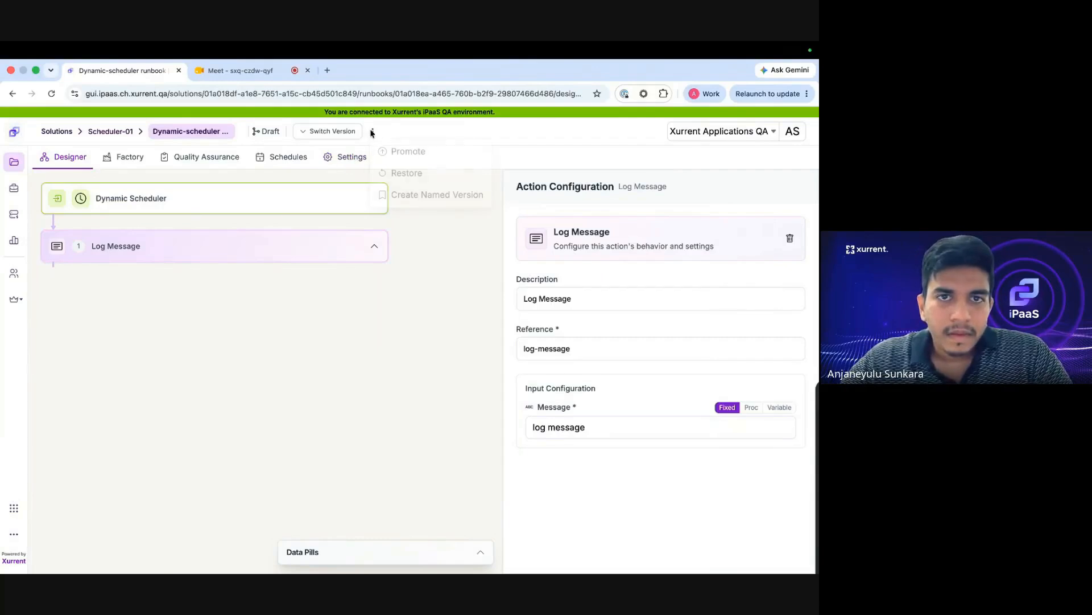
Promote the Scheduler-01 draft so it is provisioned with all runbooks clean.
{"action": "left_click", "coordinate": [422, 150]}
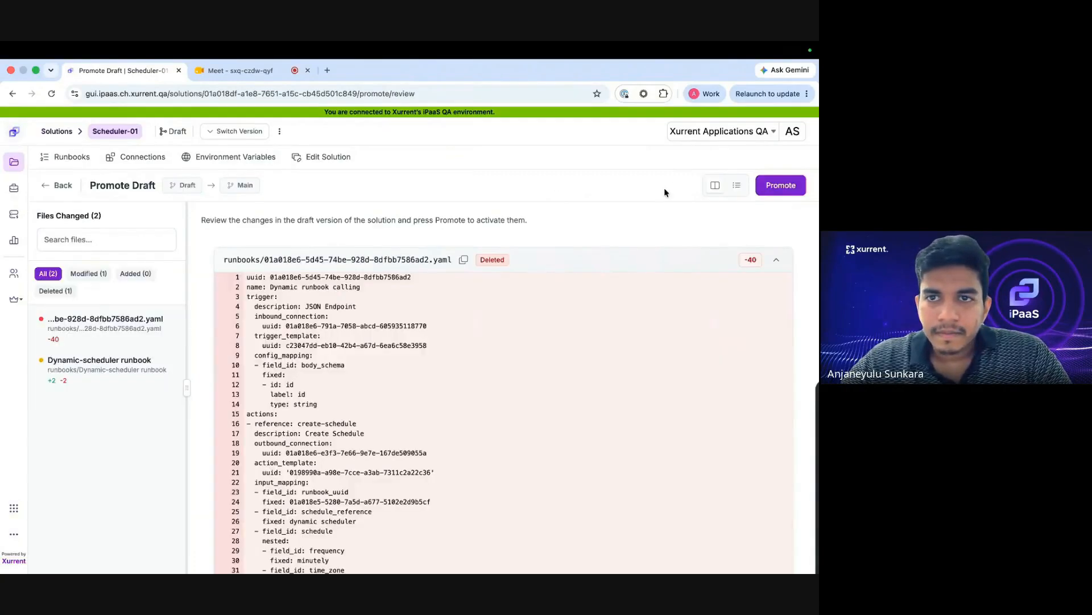
{"action": "left_click", "coordinate": [775, 188]}
{"action": "left_click", "coordinate": [273, 268]}
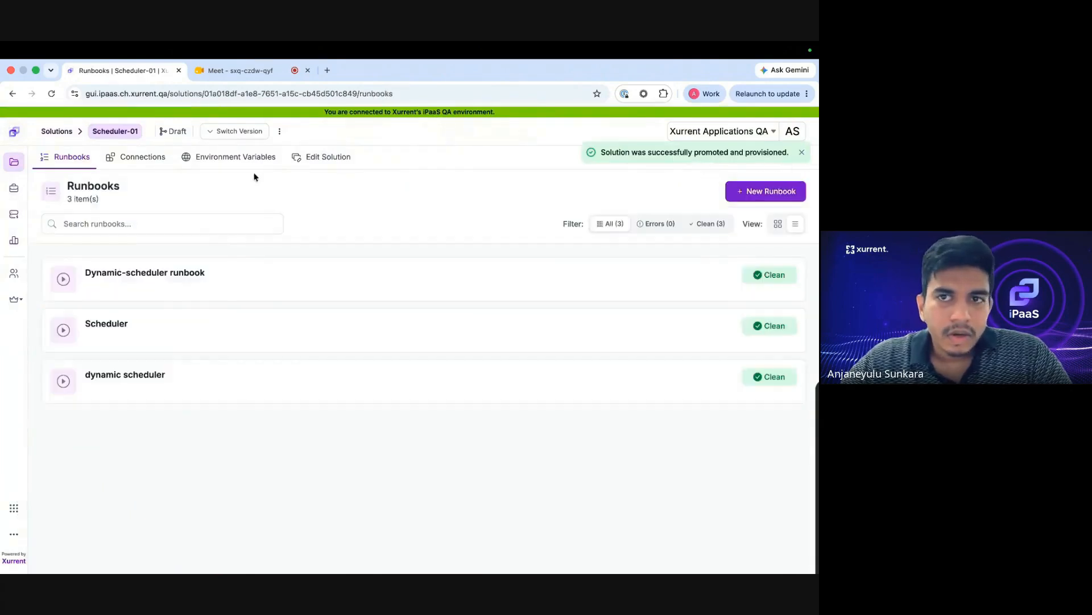
Inspect the Dynamic Scheduler trigger's output schema and webhook endpoint URL, then return to the runbooks list.
{"action": "left_click", "coordinate": [160, 291]}
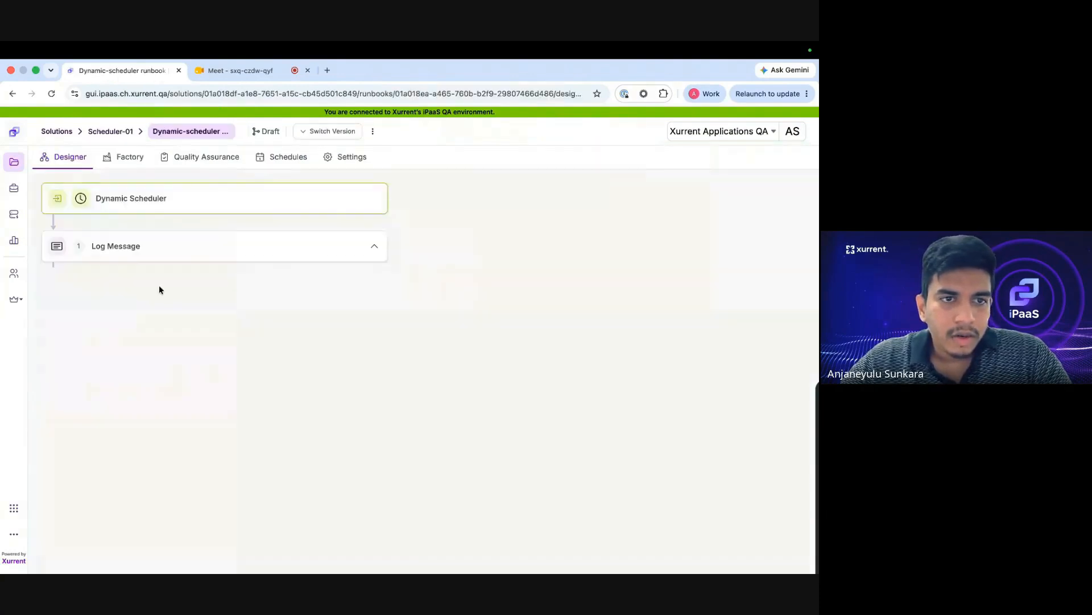
{"action": "left_click", "coordinate": [173, 201]}
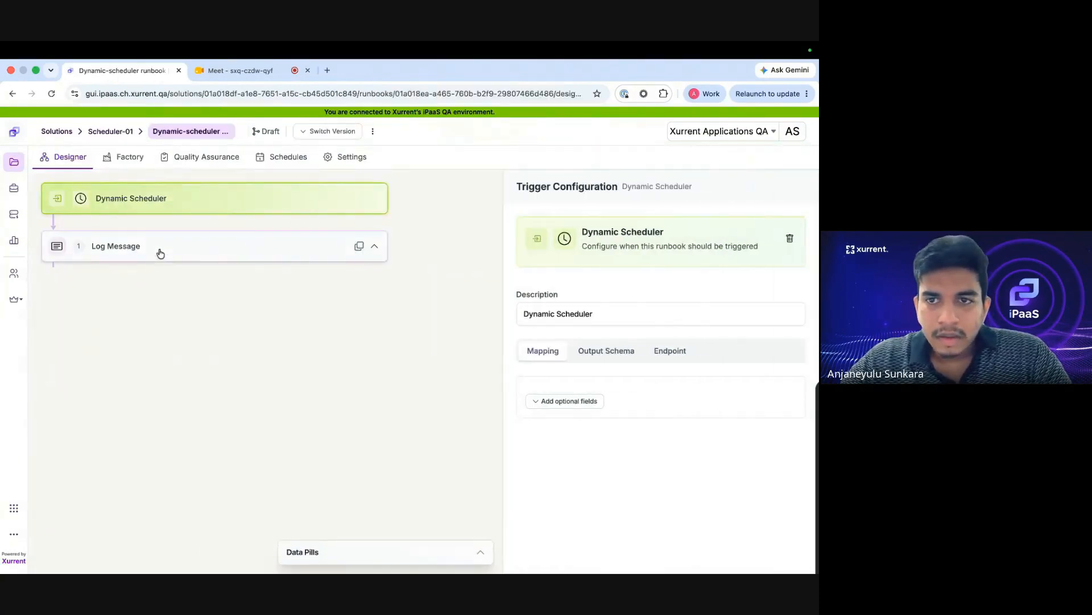
{"action": "left_click", "coordinate": [595, 350]}
{"action": "left_click", "coordinate": [670, 348]}
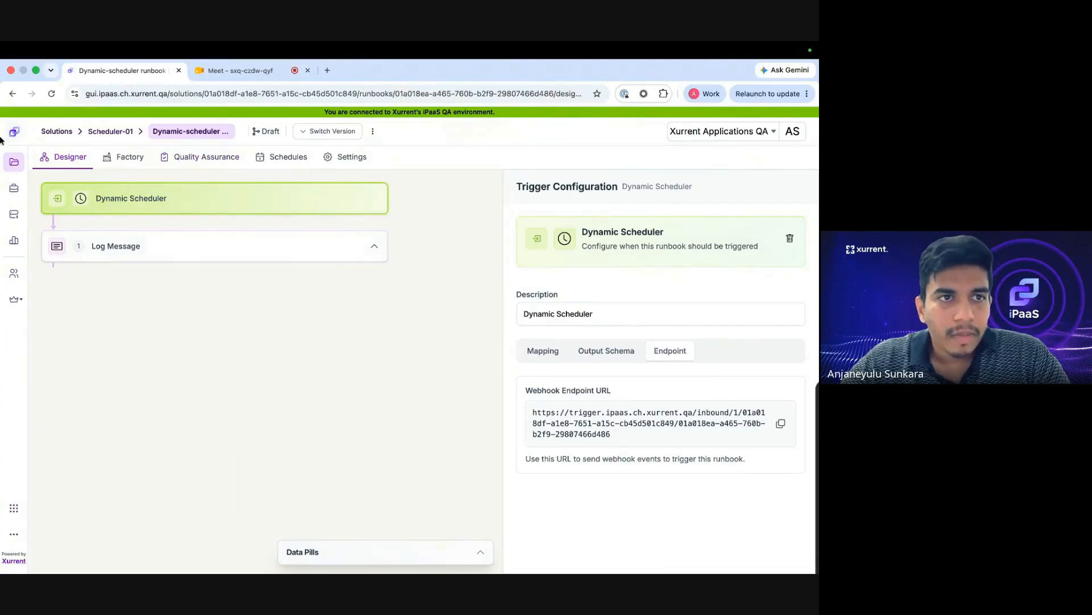
{"action": "left_click", "coordinate": [12, 93]}
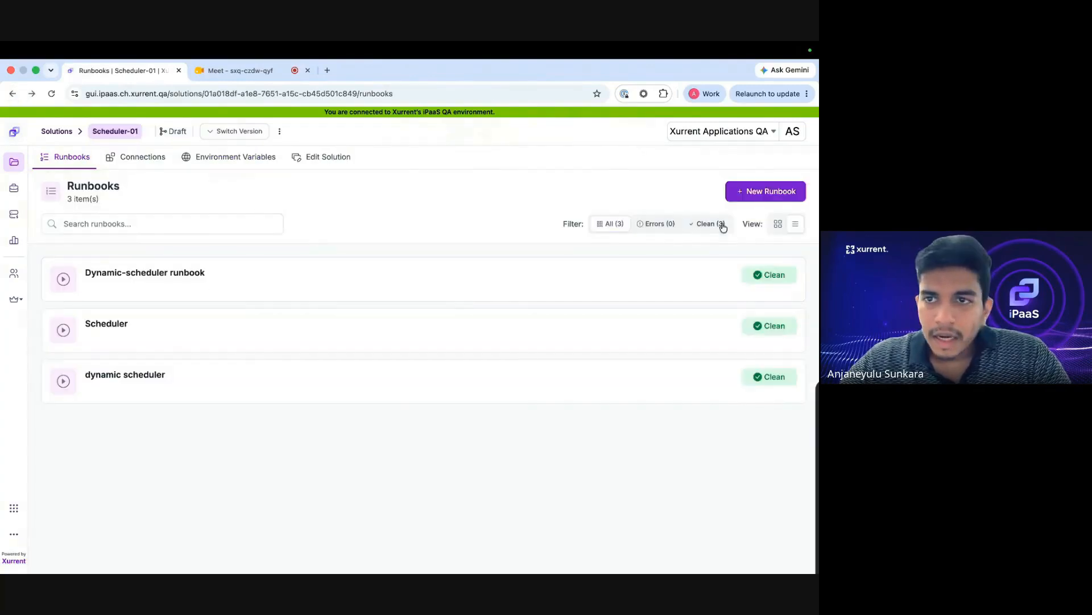
Create the 'Dynamic scheduler caller runbook' with a JSON Endpoint trigger.
{"action": "left_click", "coordinate": [743, 198]}
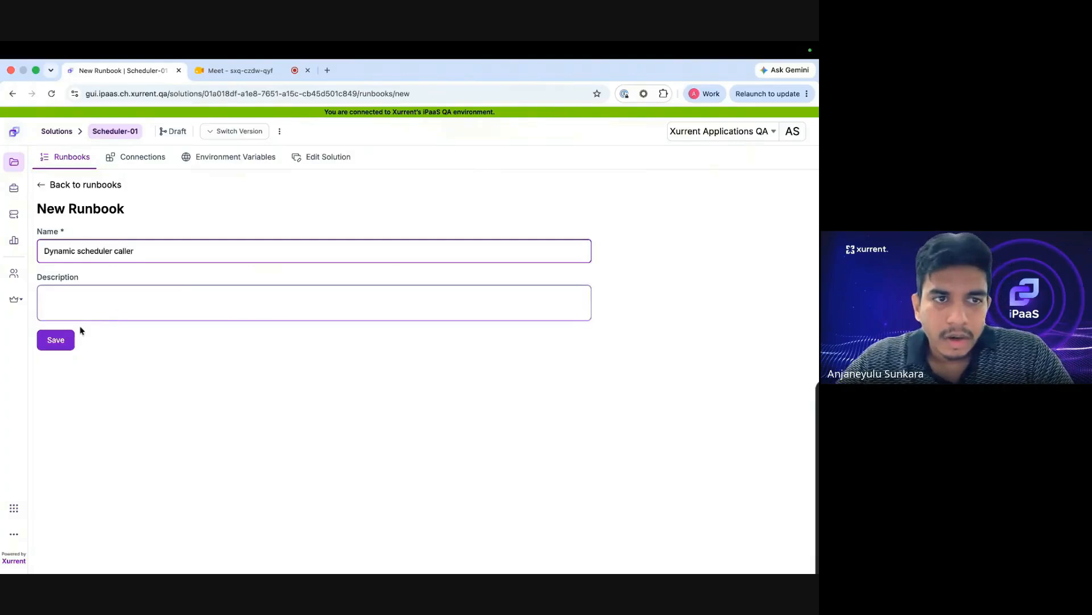
{"action": "left_click", "coordinate": [57, 342]}
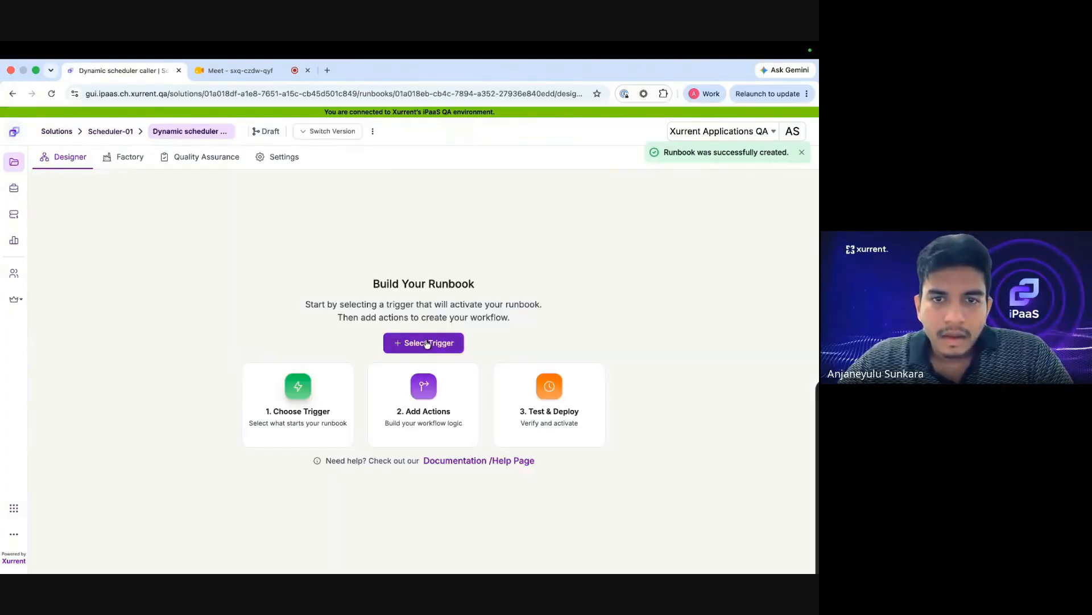
{"action": "left_click", "coordinate": [428, 341]}
{"action": "left_click", "coordinate": [96, 330]}
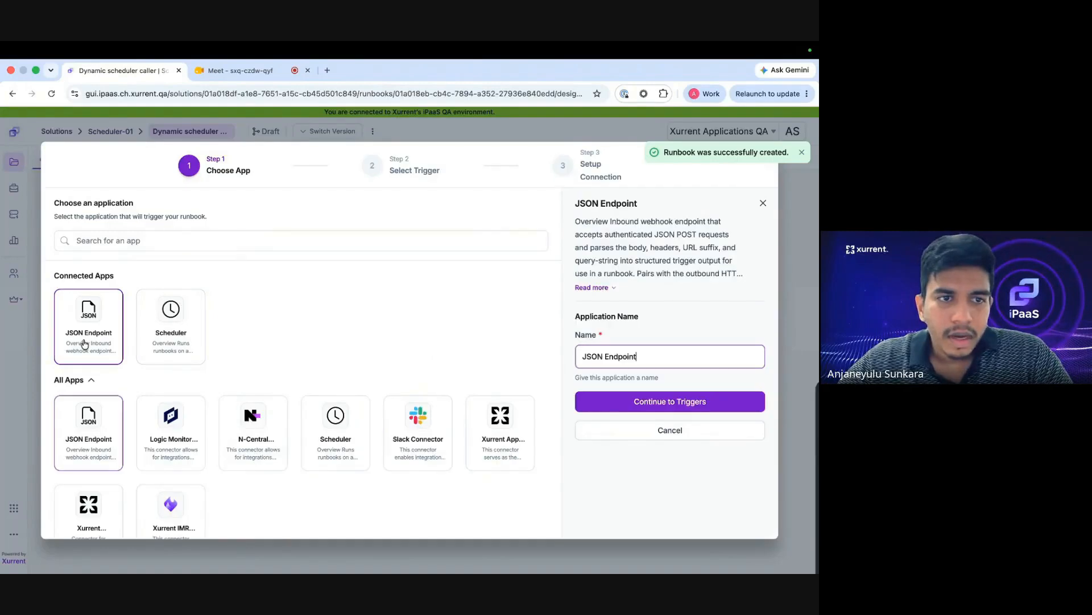
{"action": "left_click", "coordinate": [622, 403]}
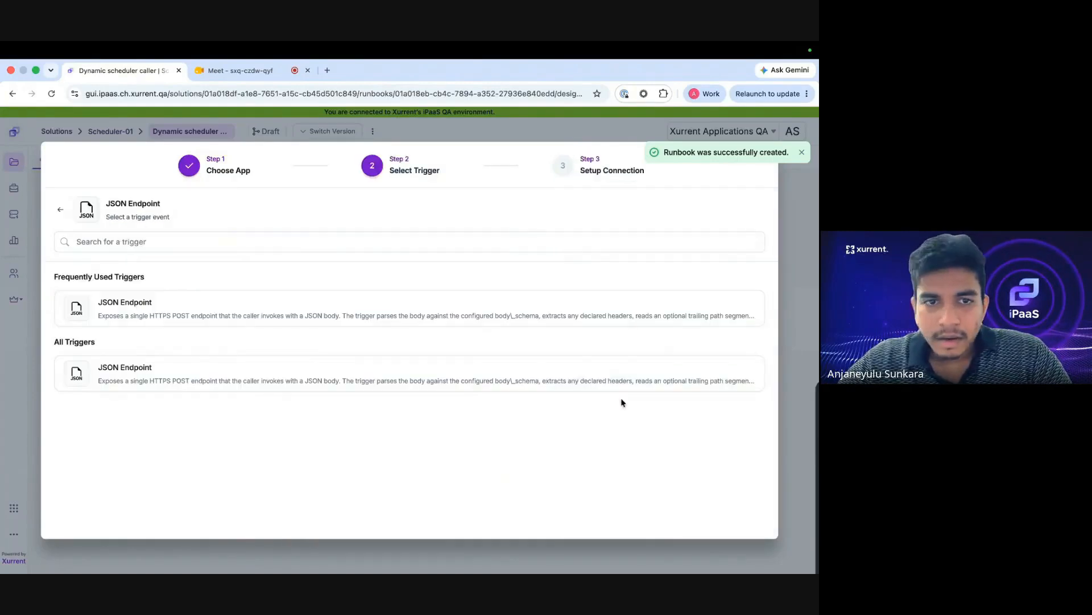
{"action": "left_click", "coordinate": [456, 319]}
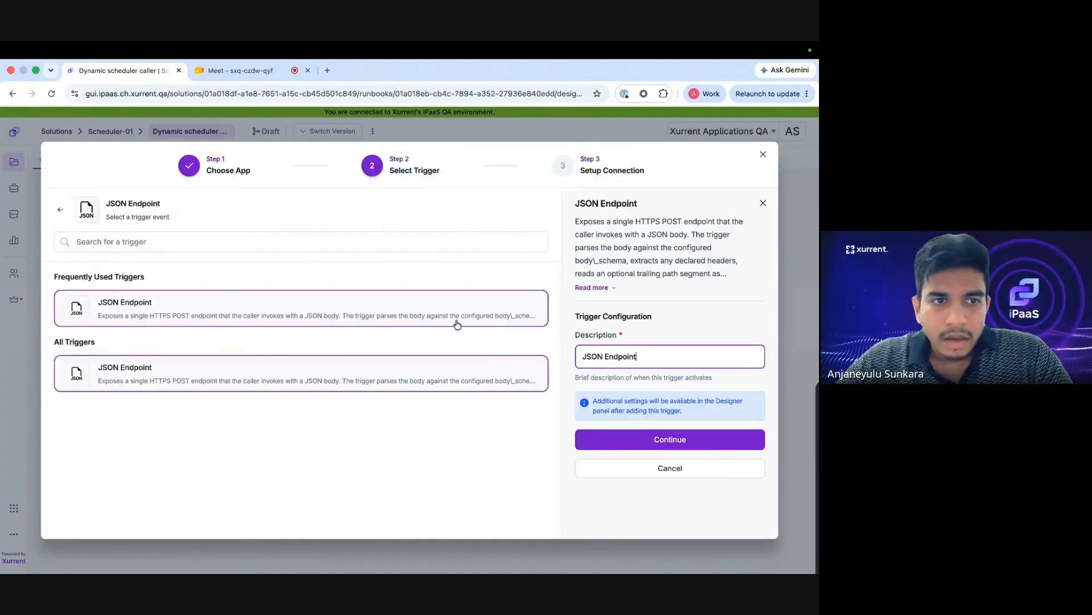
{"action": "left_click", "coordinate": [591, 442]}
{"action": "left_click", "coordinate": [615, 267]}
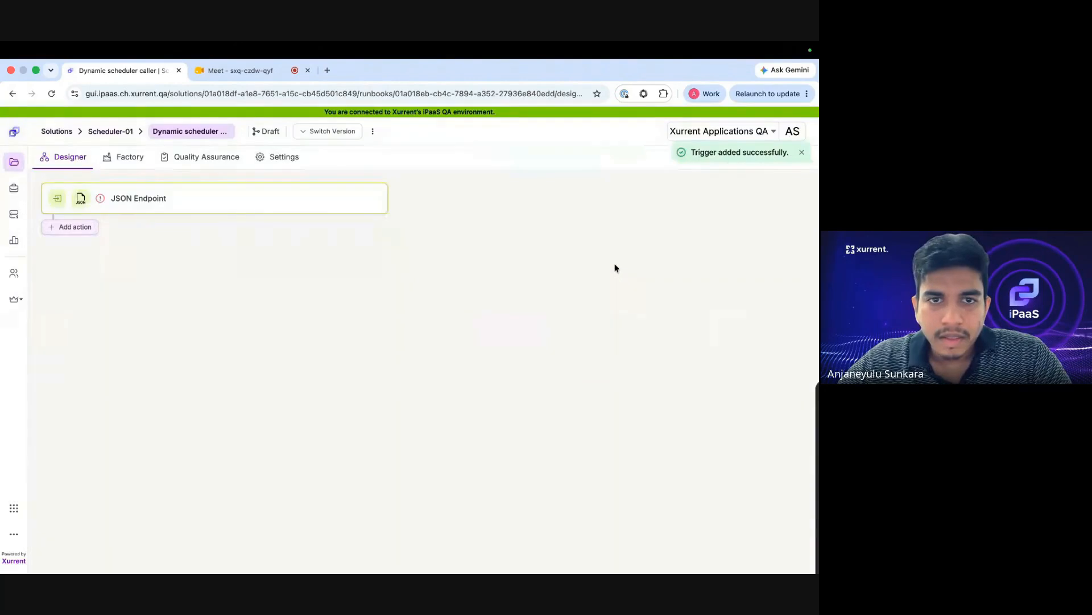
{"action": "left_click", "coordinate": [342, 204]}
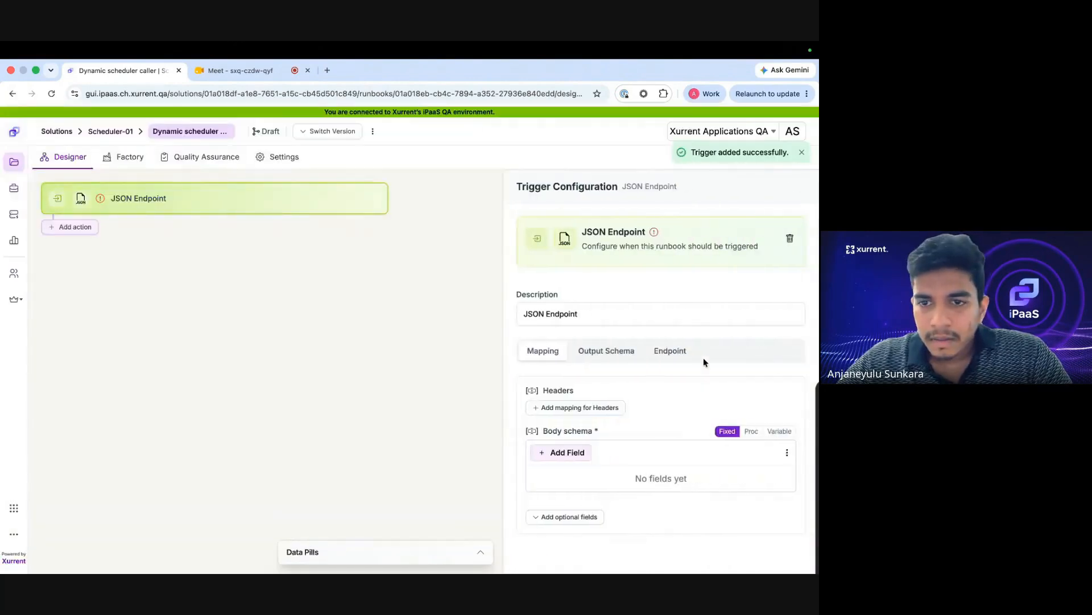
Add a String body-schema field labelled 'id' to the JSON Endpoint trigger.
{"action": "left_click", "coordinate": [580, 451]}
{"action": "left_click", "coordinate": [574, 220]}
{"action": "type", "text": "id"}
{"action": "left_click", "coordinate": [558, 310]}
{"action": "left_click", "coordinate": [556, 357]}
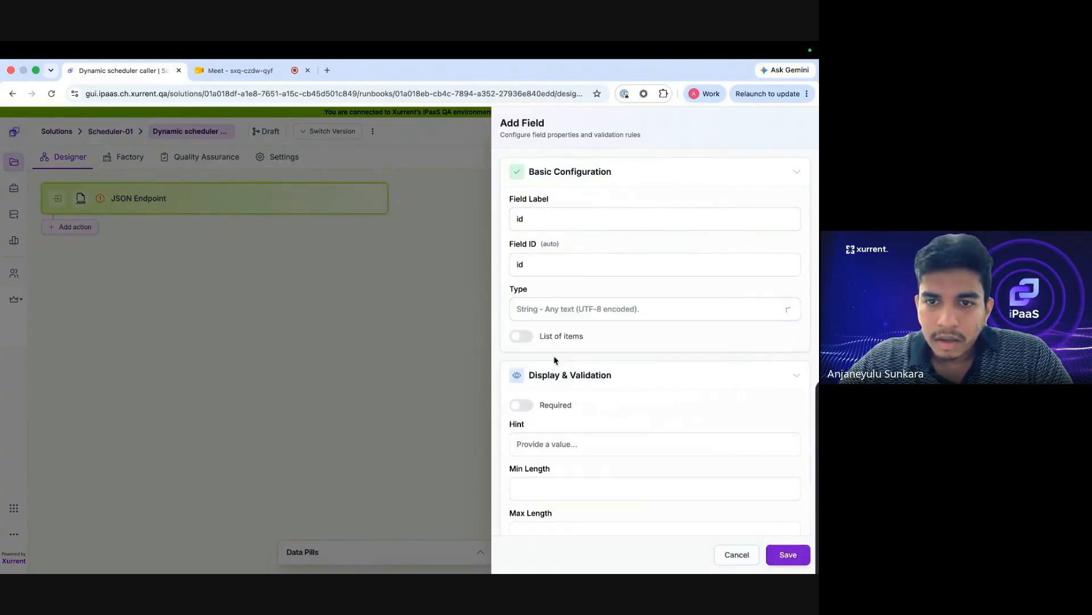
{"action": "left_click", "coordinate": [788, 554]}
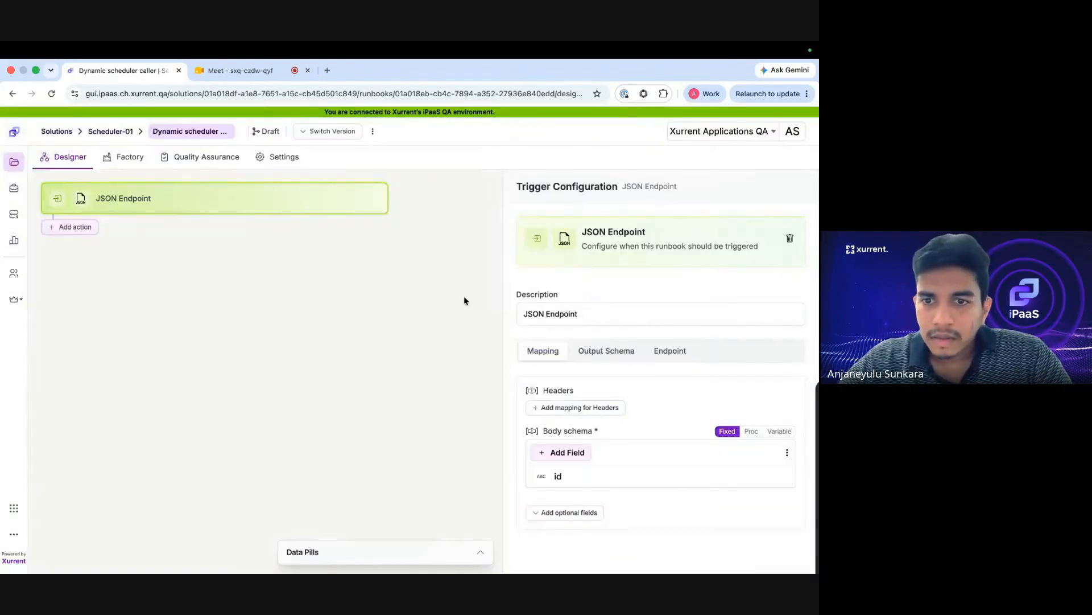
{"action": "left_click", "coordinate": [76, 227]}
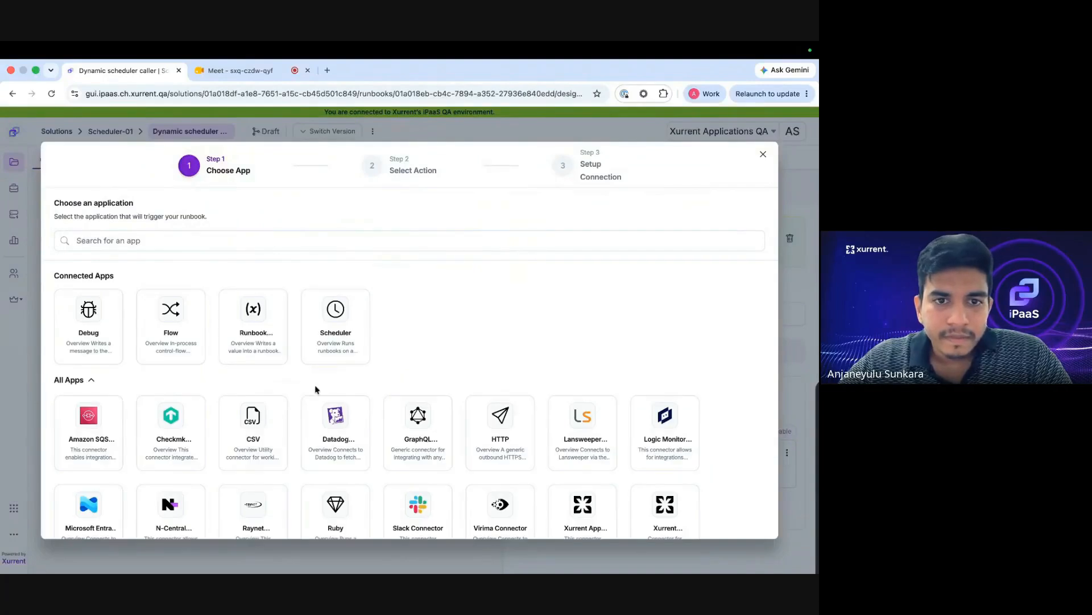
Add the Scheduler app's Create Schedule action using the existing Scheduler connection.
{"action": "scroll", "coordinate": [470, 453], "scroll_direction": "down", "scroll_amount": 2}
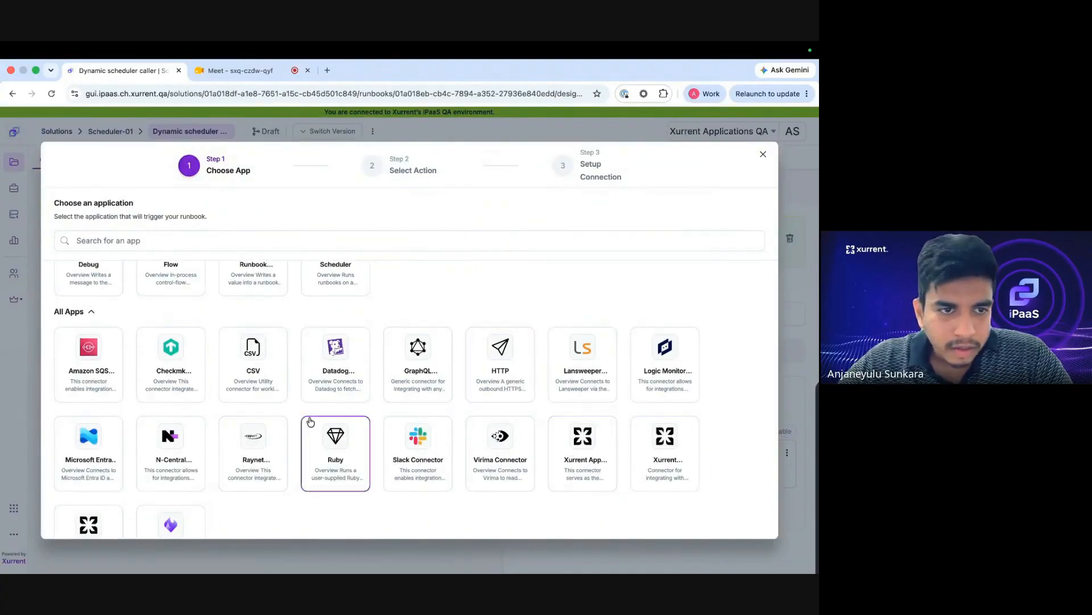
{"action": "scroll", "coordinate": [310, 421], "scroll_direction": "down", "scroll_amount": 1}
{"action": "scroll", "coordinate": [310, 421], "scroll_direction": "up", "scroll_amount": 3}
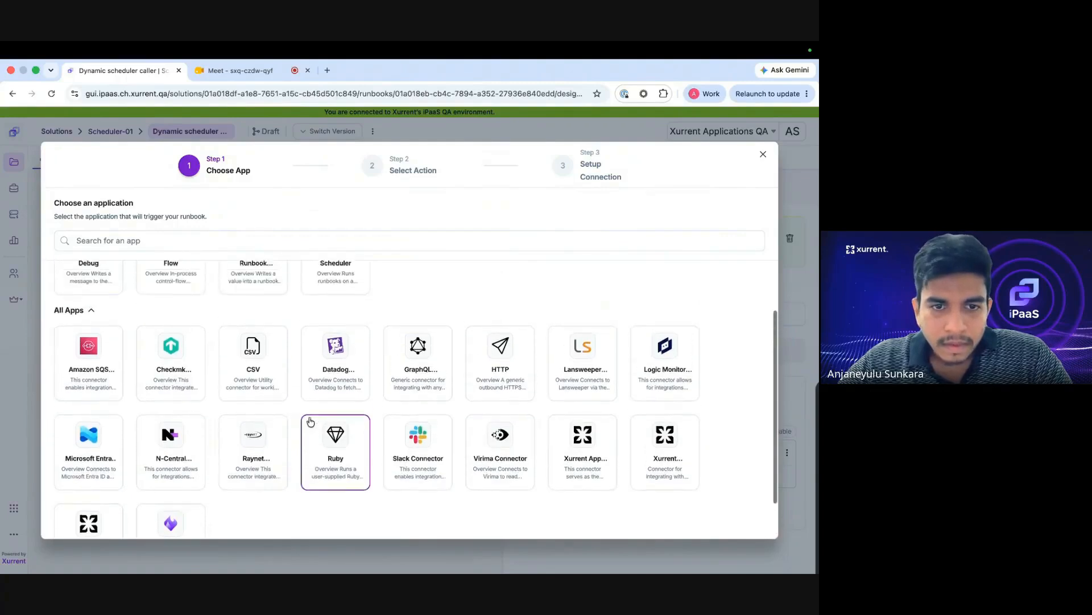
{"action": "scroll", "coordinate": [310, 421], "scroll_direction": "up", "scroll_amount": 1}
{"action": "left_click", "coordinate": [336, 344]}
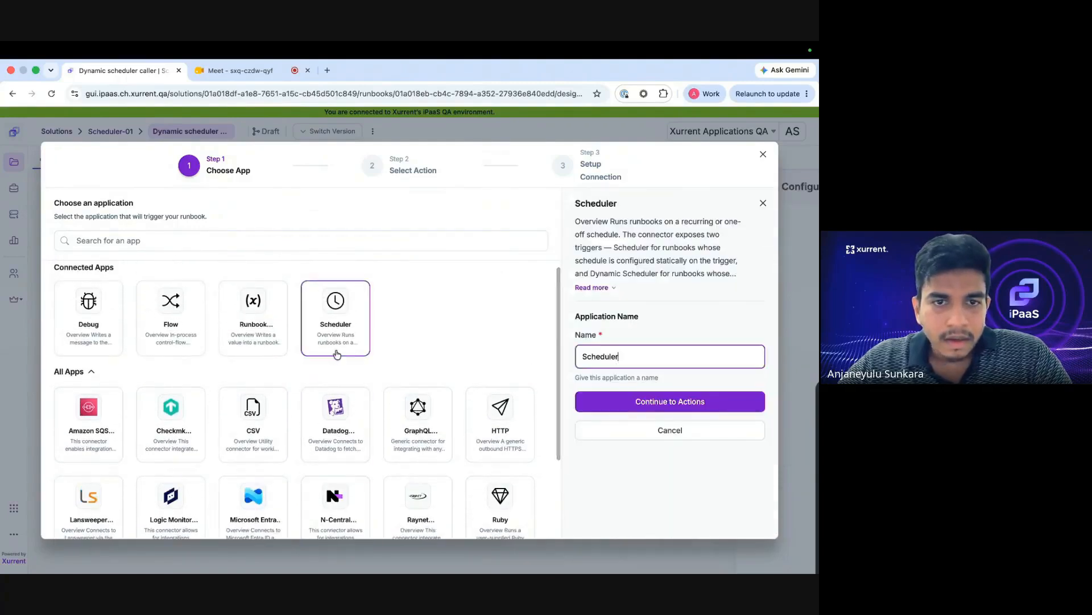
{"action": "left_click", "coordinate": [624, 404]}
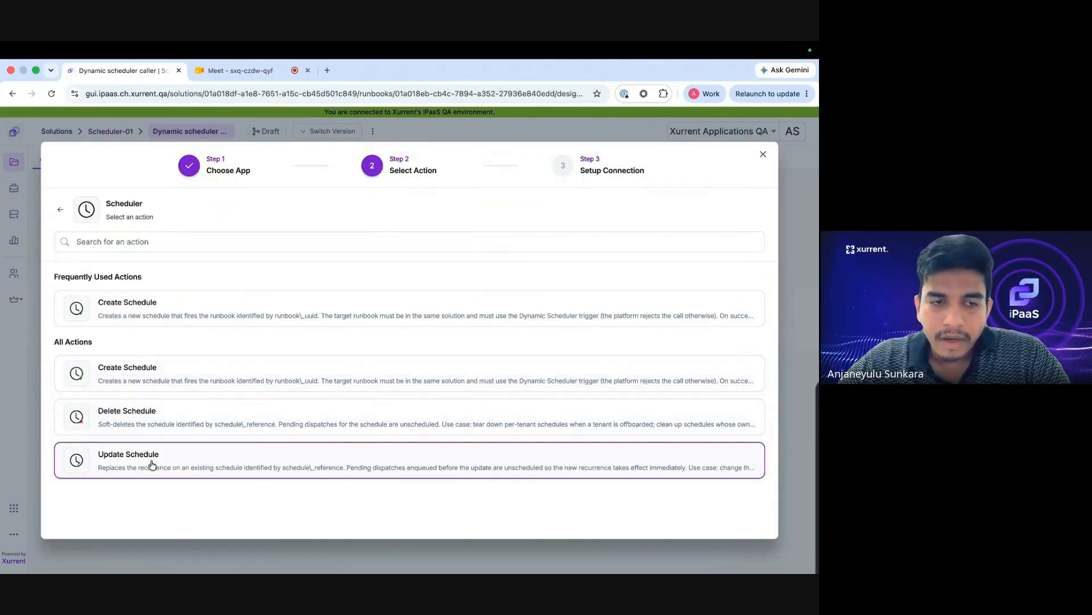
{"action": "left_click", "coordinate": [176, 374]}
{"action": "left_click", "coordinate": [604, 432]}
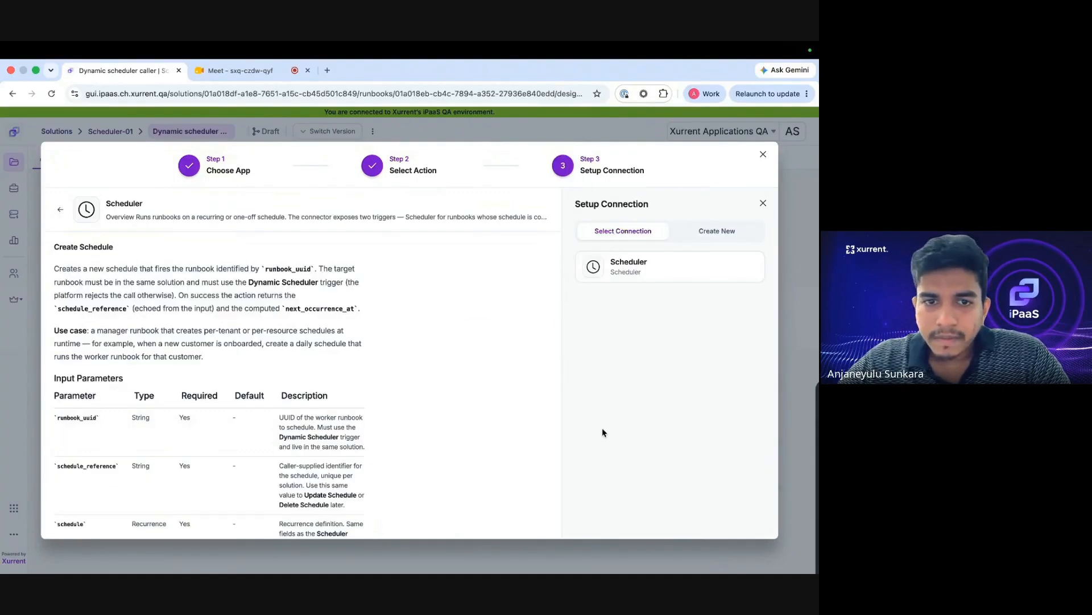
{"action": "left_click", "coordinate": [637, 270]}
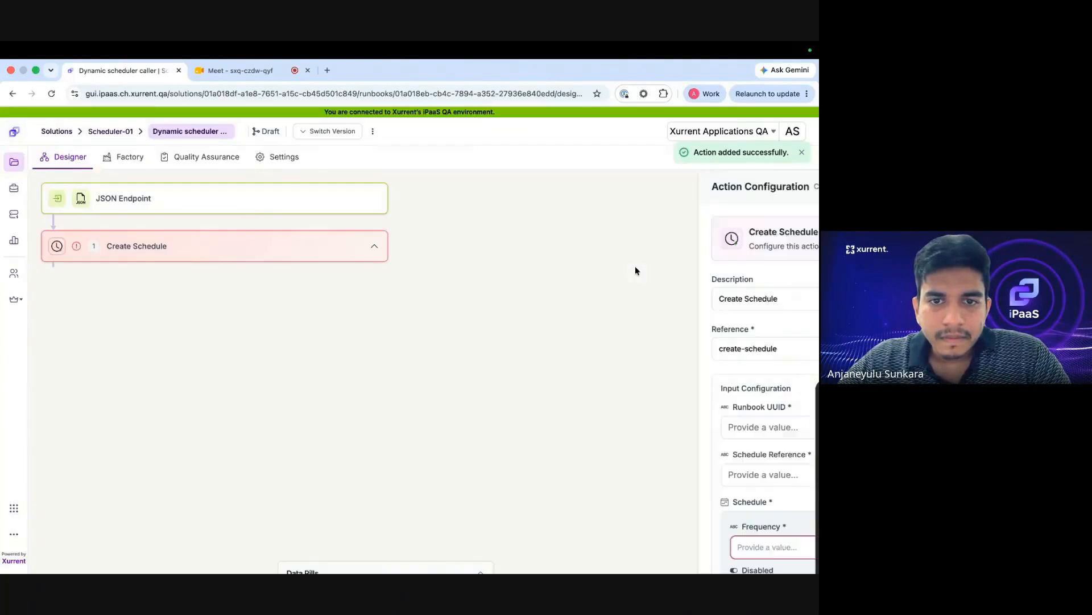
{"action": "scroll", "coordinate": [583, 342], "scroll_direction": "down", "scroll_amount": 3}
{"action": "left_click", "coordinate": [581, 324]}
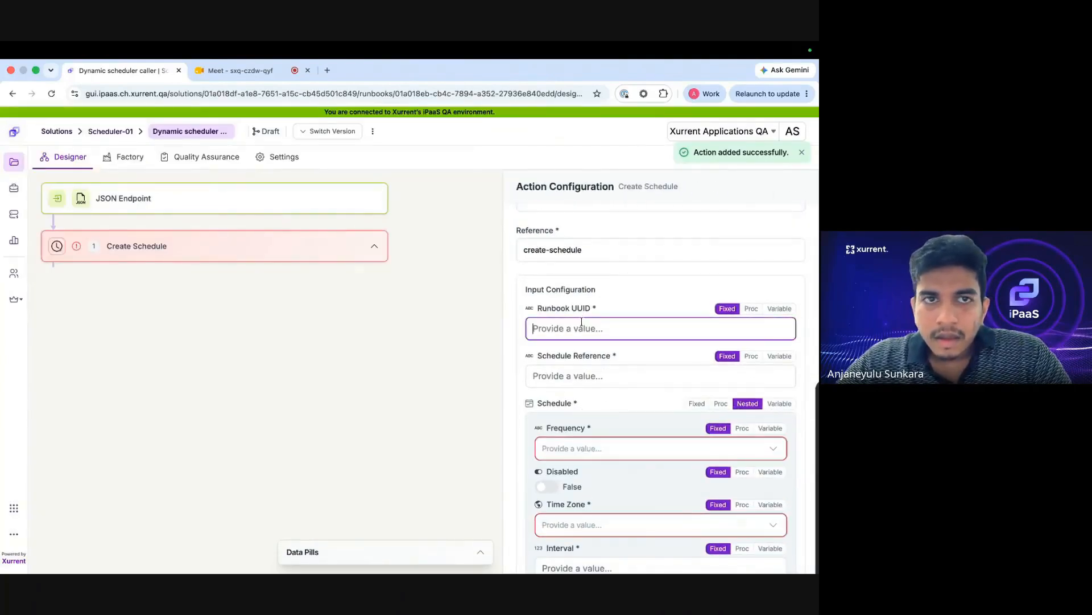
{"action": "scroll", "coordinate": [529, 310], "scroll_direction": "up", "scroll_amount": 2}
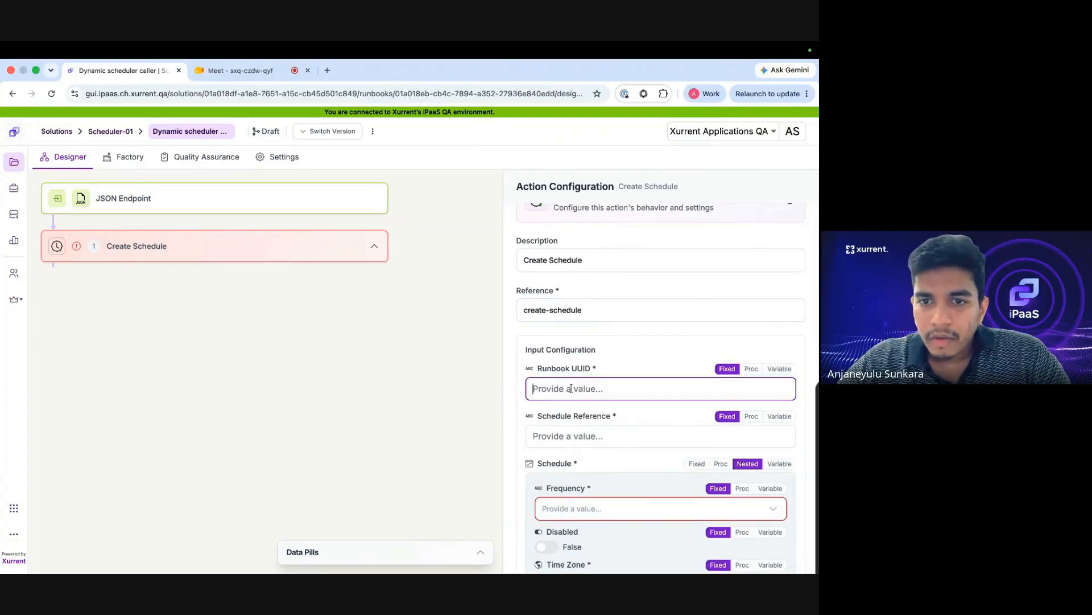
{"action": "triple_click", "coordinate": [549, 368]}
{"action": "left_click", "coordinate": [548, 387]}
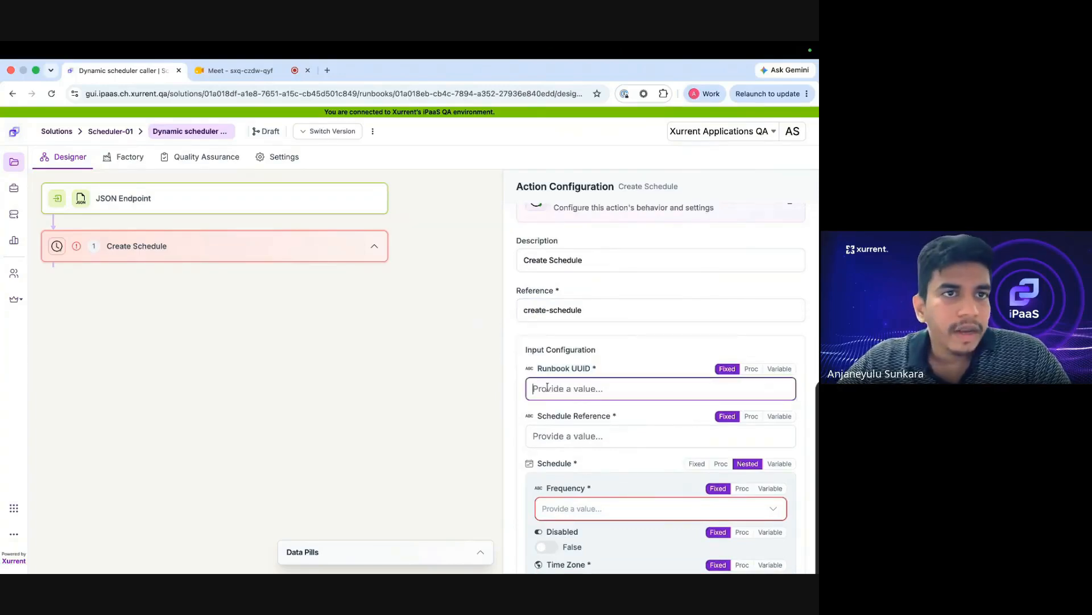
{"action": "right_click", "coordinate": [144, 70]}
Copy the Dynamic-scheduler runbook's UUID from its settings into Create Schedule's Runbook UUID.
{"action": "left_click", "coordinate": [177, 146]}
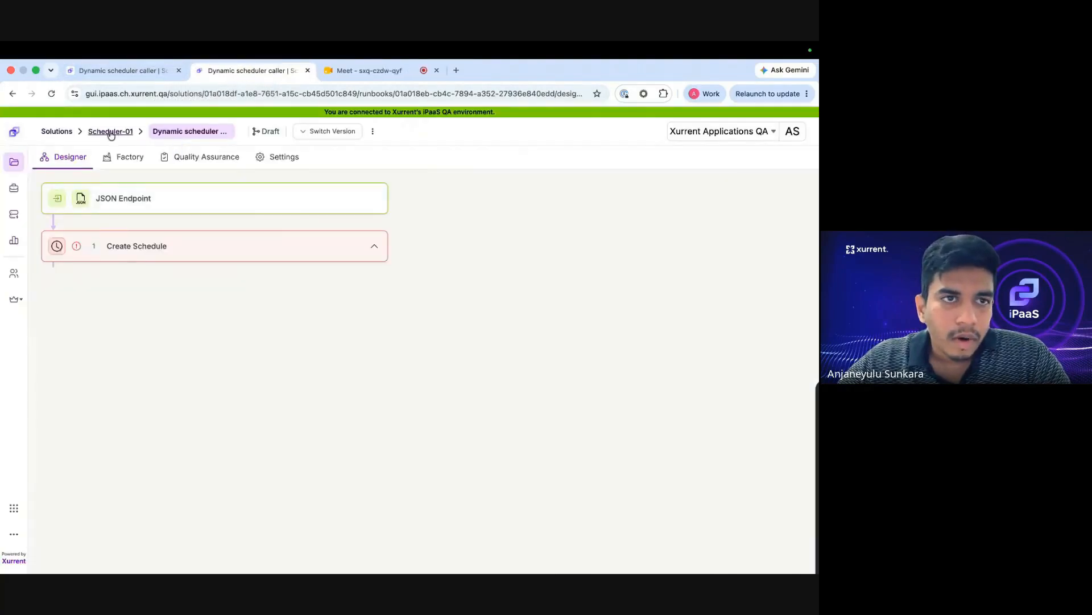
{"action": "left_click", "coordinate": [111, 132]}
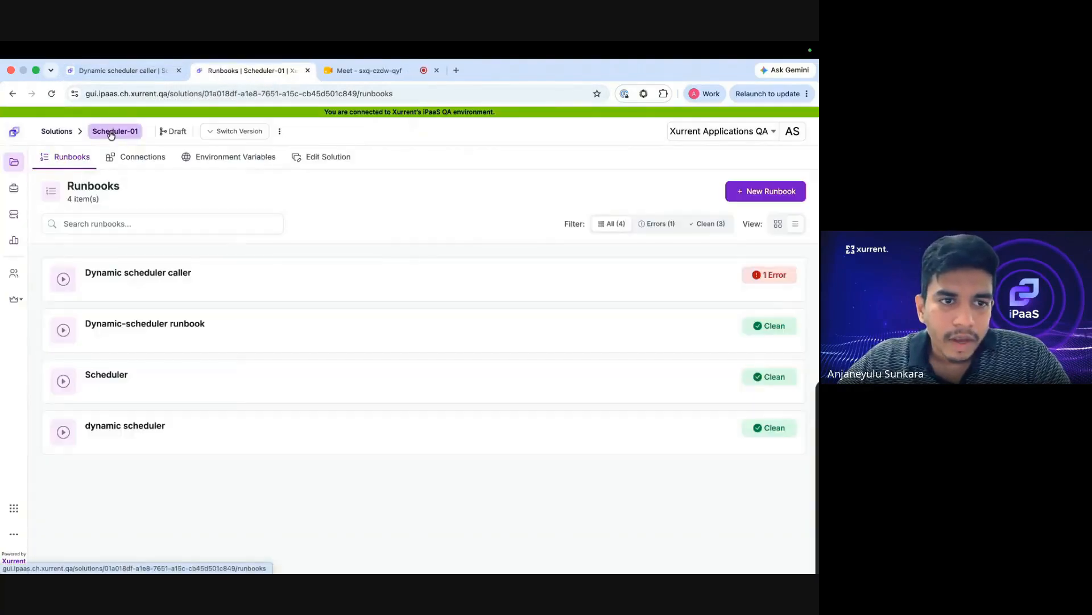
{"action": "left_click", "coordinate": [161, 325]}
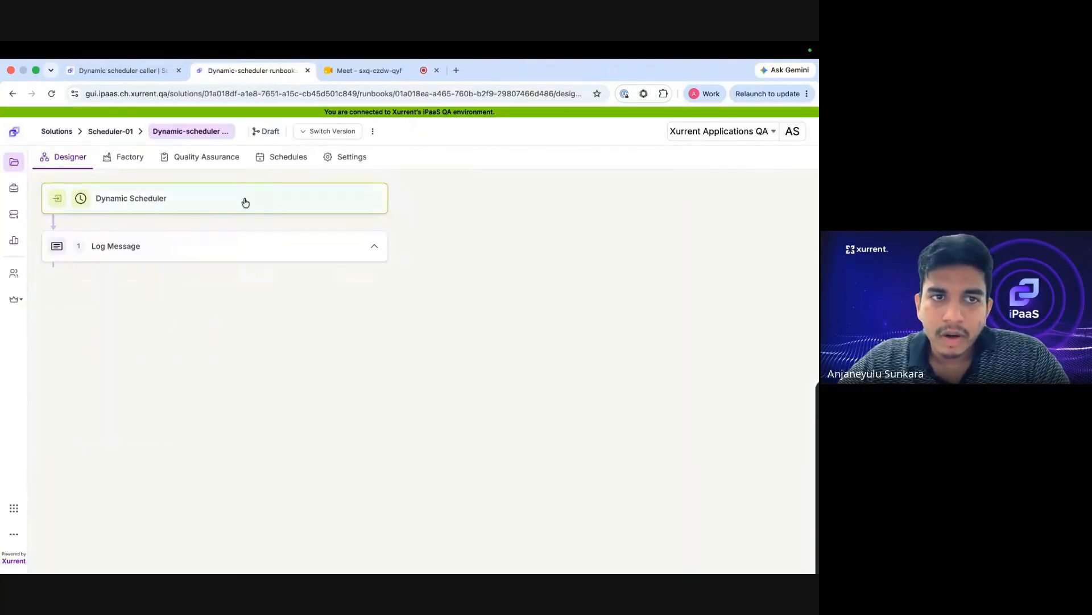
{"action": "left_click", "coordinate": [338, 163]}
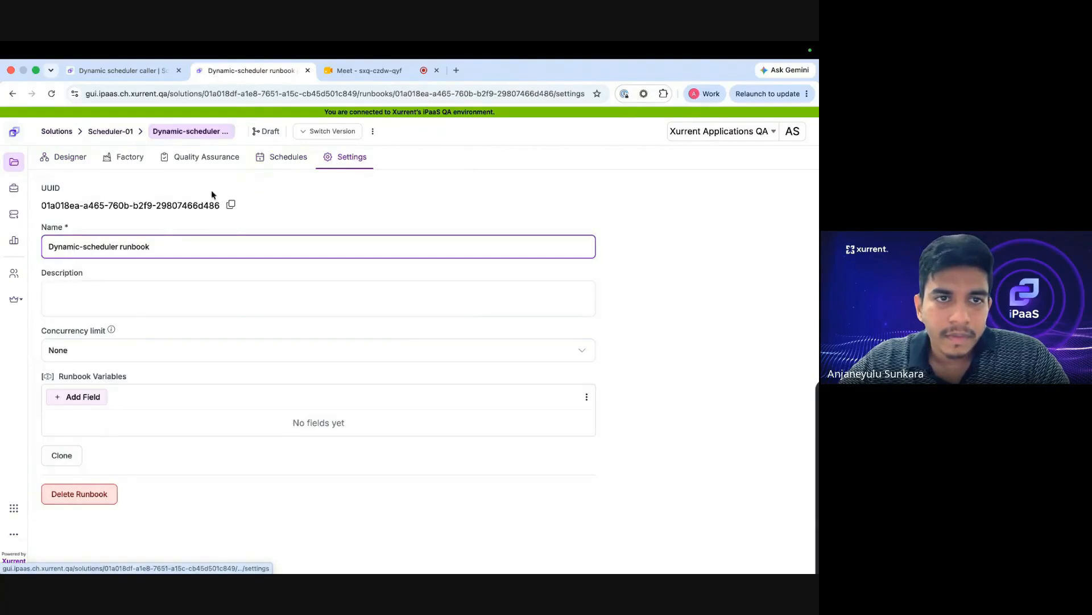
{"action": "left_click", "coordinate": [231, 205]}
{"action": "left_click", "coordinate": [130, 70]}
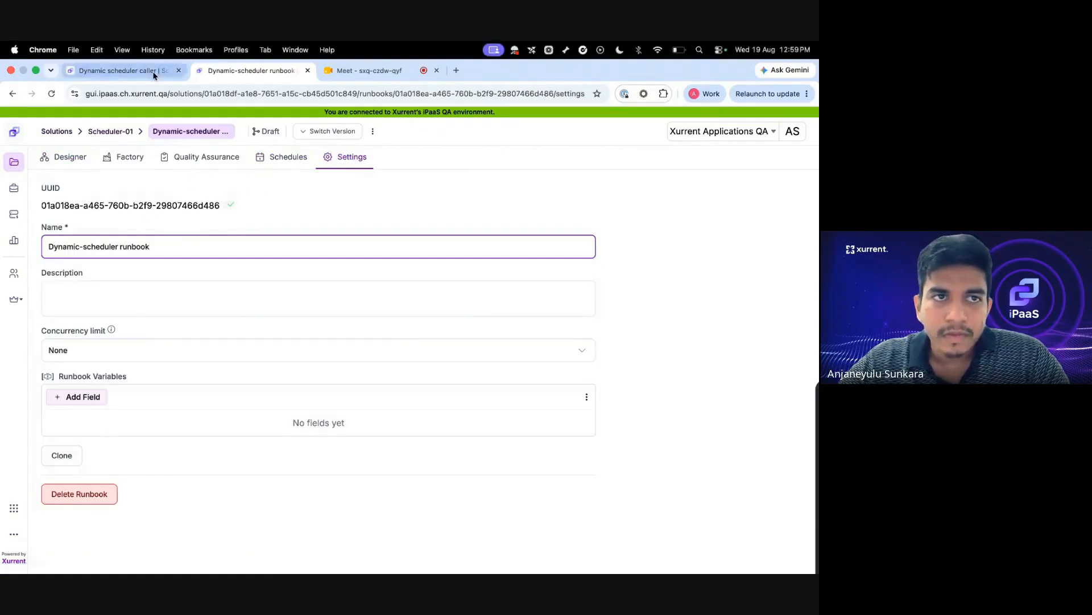
{"action": "key", "text": "super+v"}
Set the Schedule Reference to 'dynamic schedule'.
{"action": "left_click", "coordinate": [590, 439]}
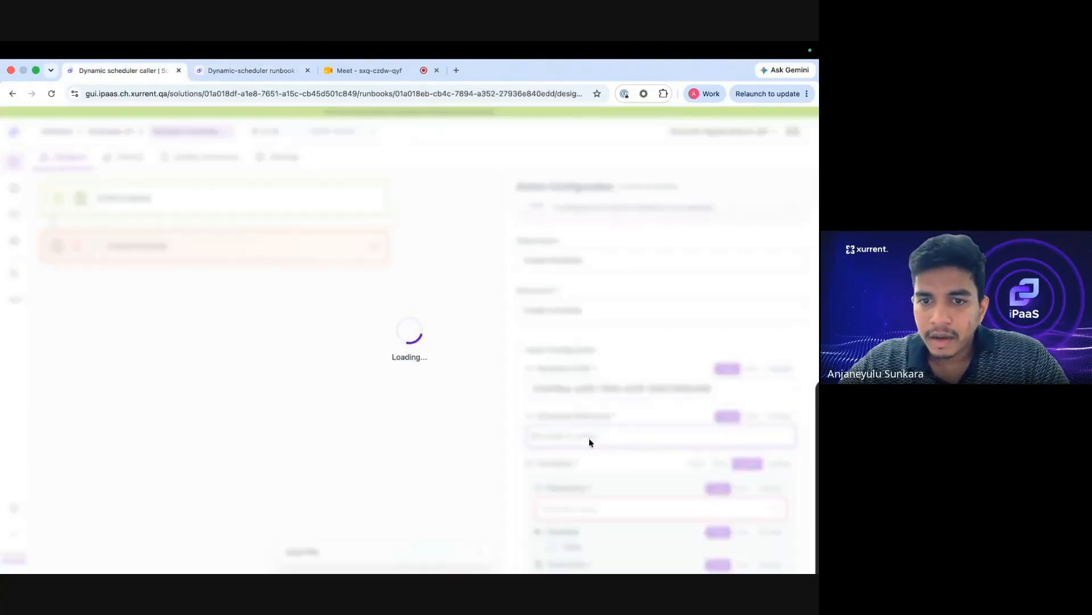
{"action": "type", "text": "S"}
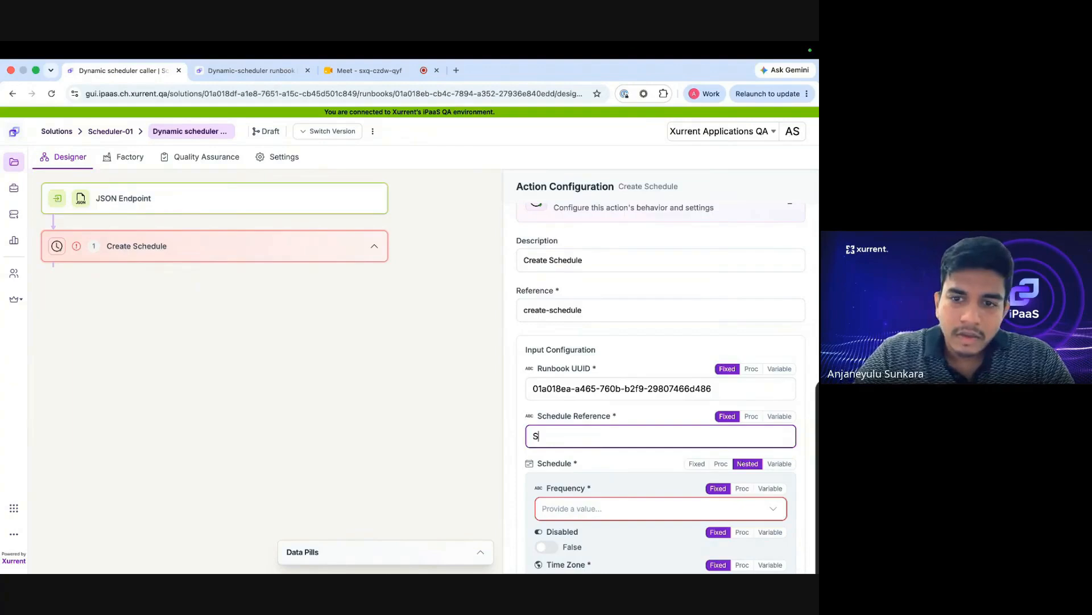
{"action": "key", "text": "BackSpace"}
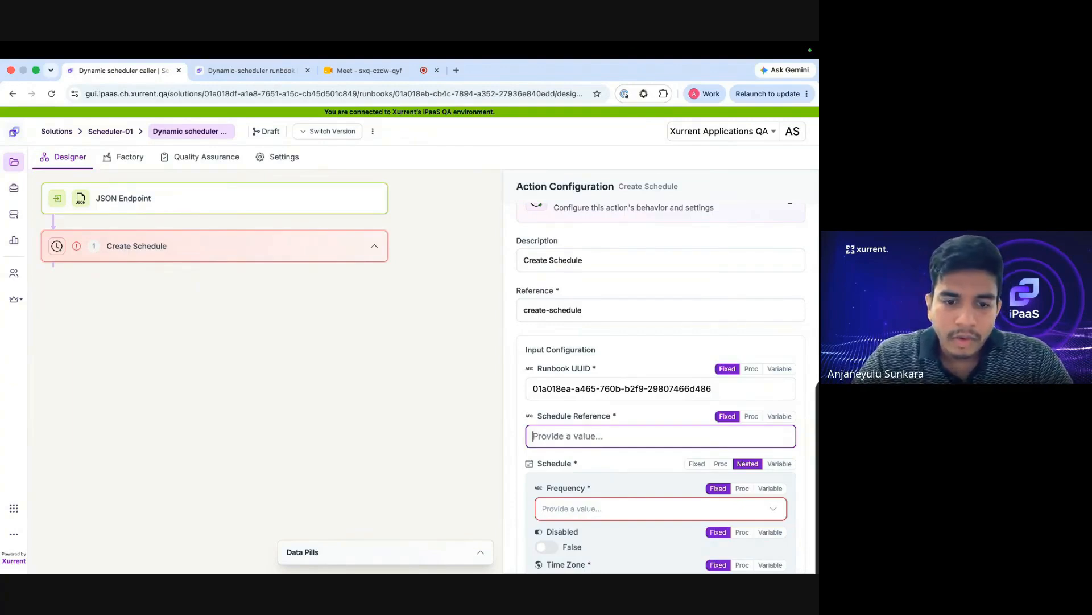
{"action": "type", "text": "dynamic schedul"}
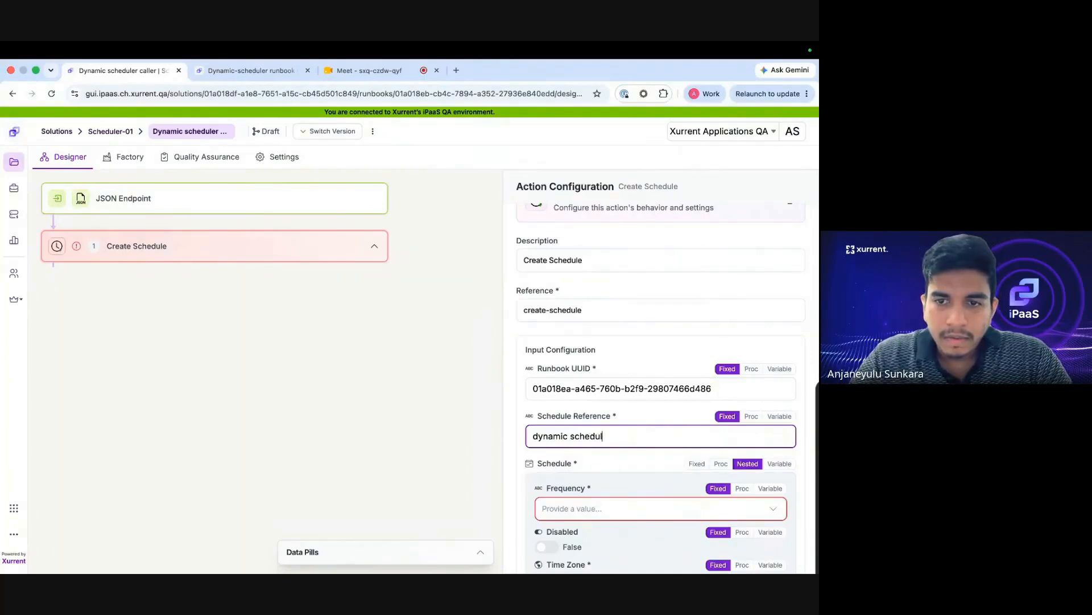
{"action": "scroll", "coordinate": [615, 481], "scroll_direction": "down", "scroll_amount": 4}
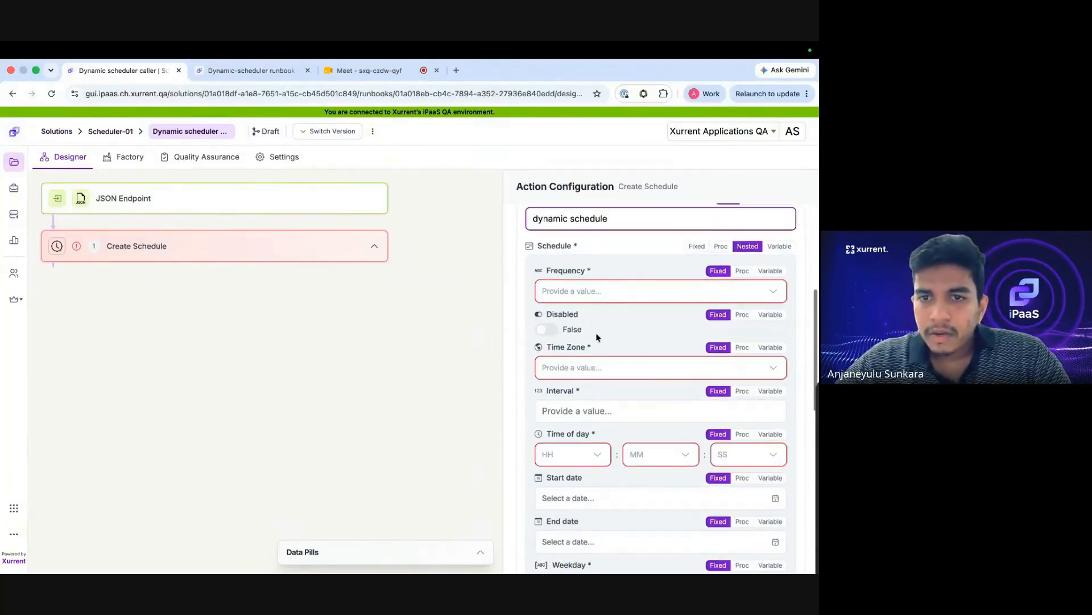
Set the schedule to Minutely in the Chennai time zone with interval 1.
{"action": "left_click", "coordinate": [582, 291]}
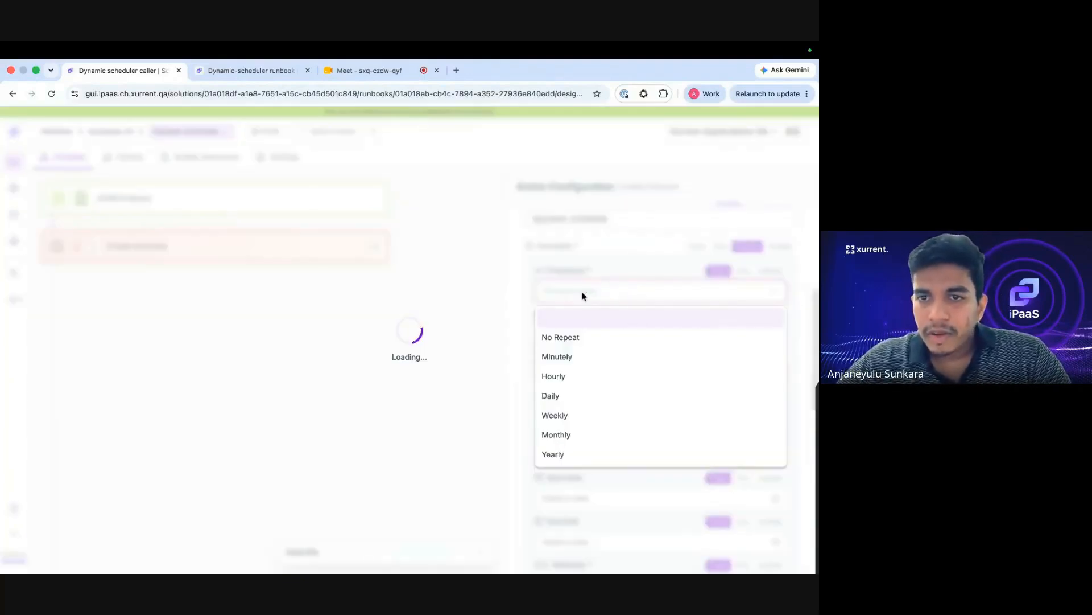
{"action": "left_click", "coordinate": [582, 359]}
{"action": "left_click", "coordinate": [581, 361]}
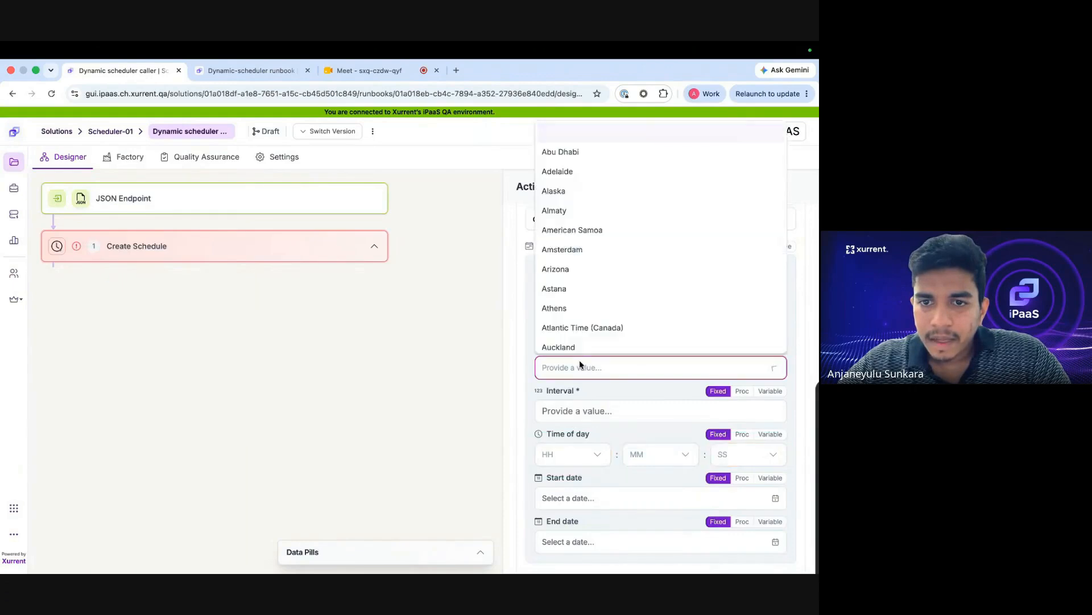
{"action": "scroll", "coordinate": [599, 294], "scroll_direction": "down", "scroll_amount": 10}
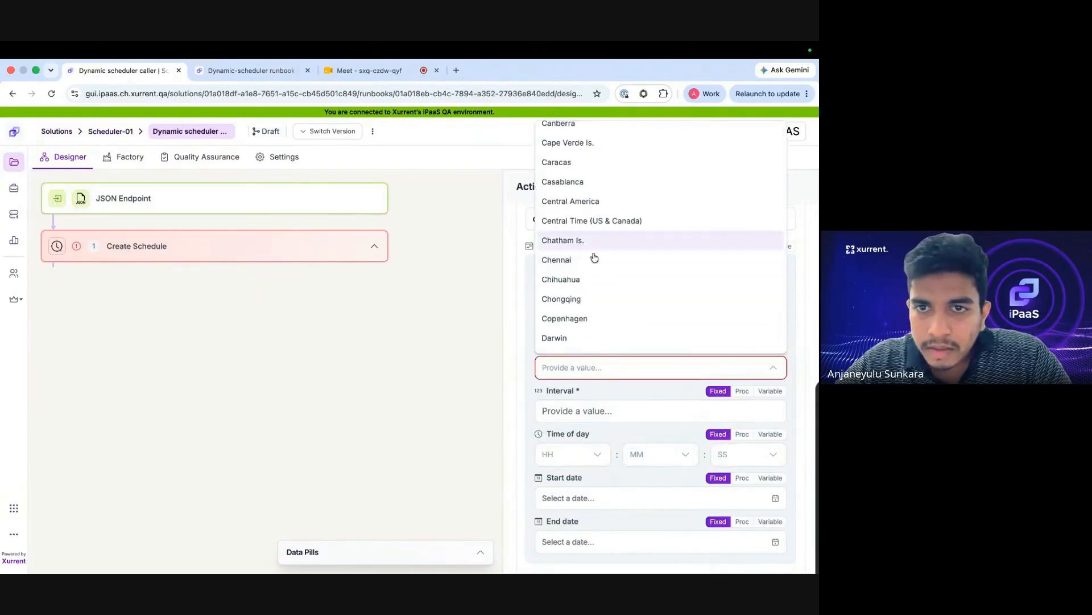
{"action": "left_click", "coordinate": [590, 260]}
{"action": "scroll", "coordinate": [608, 394], "scroll_direction": "down", "scroll_amount": 2}
{"action": "left_click", "coordinate": [583, 290]}
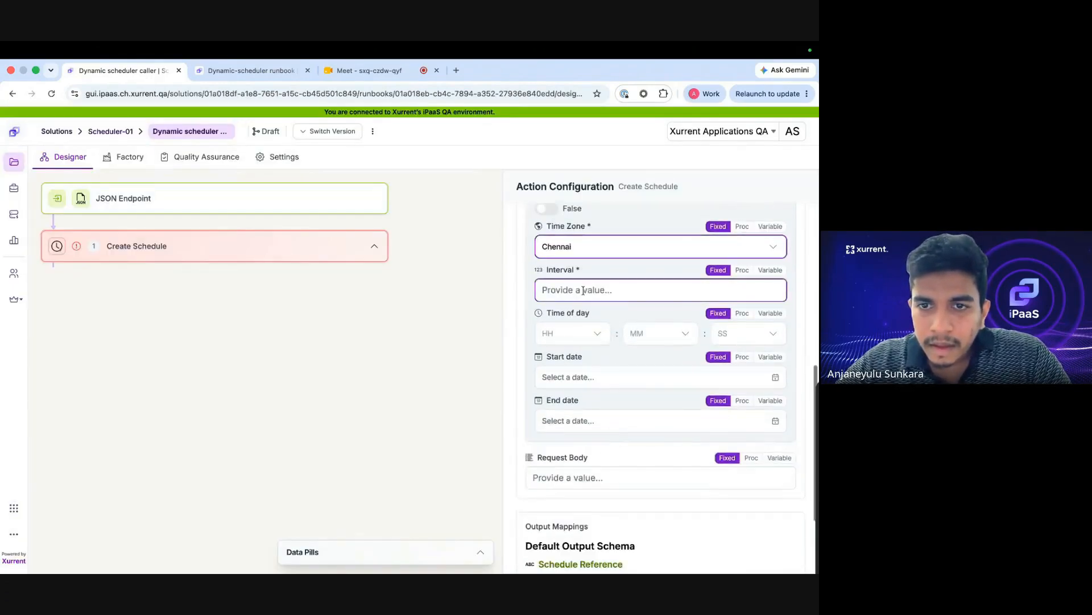
{"action": "type", "text": "1"}
{"action": "scroll", "coordinate": [594, 262], "scroll_direction": "up", "scroll_amount": 2}
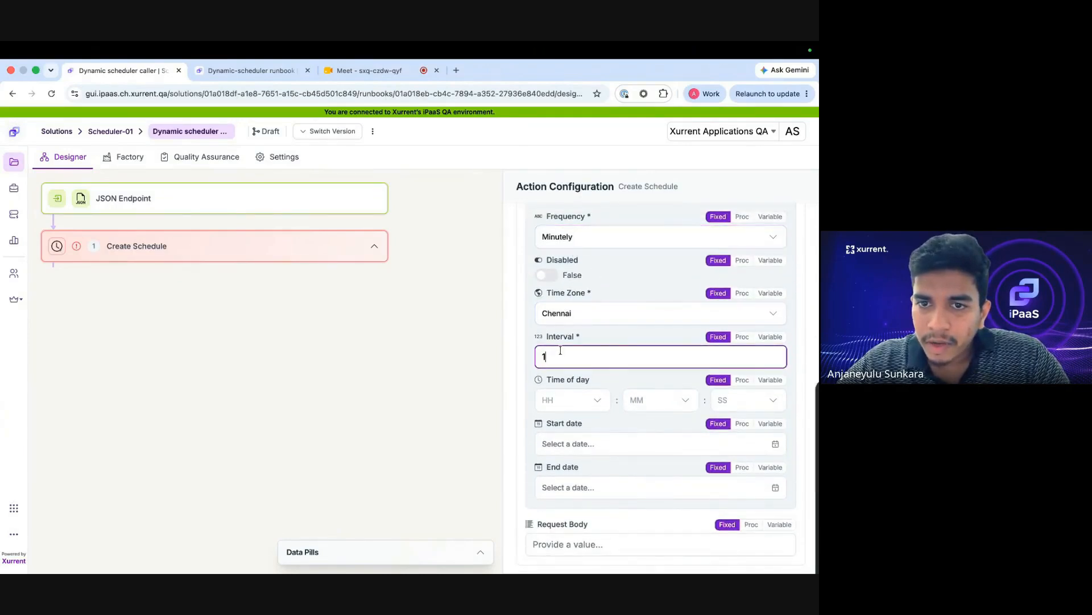
{"action": "left_click", "coordinate": [604, 336]}
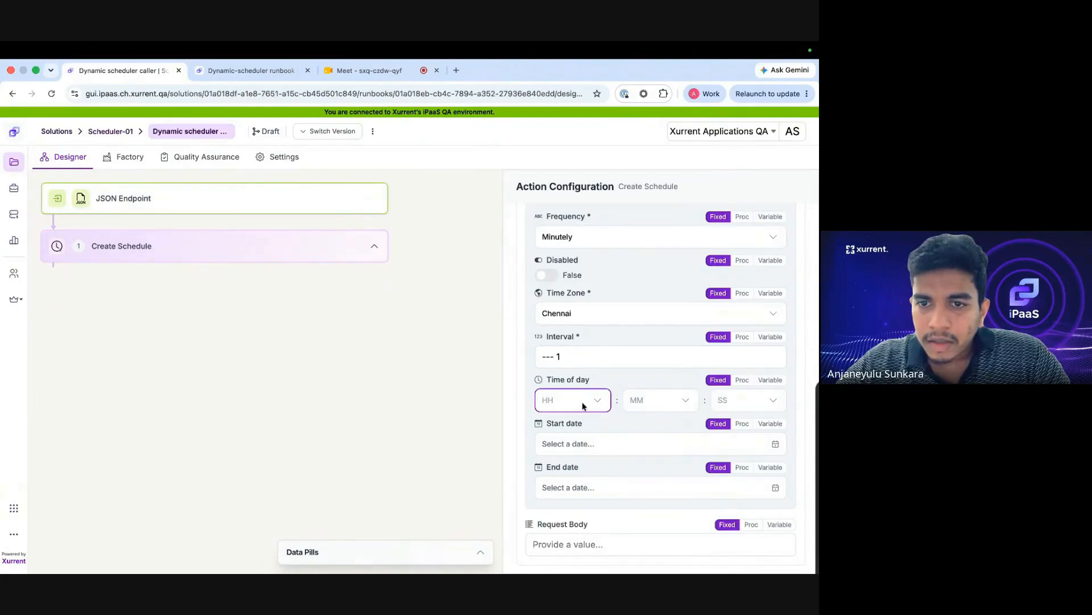
Set the time of day to 01:01.
{"action": "left_click", "coordinate": [571, 401]}
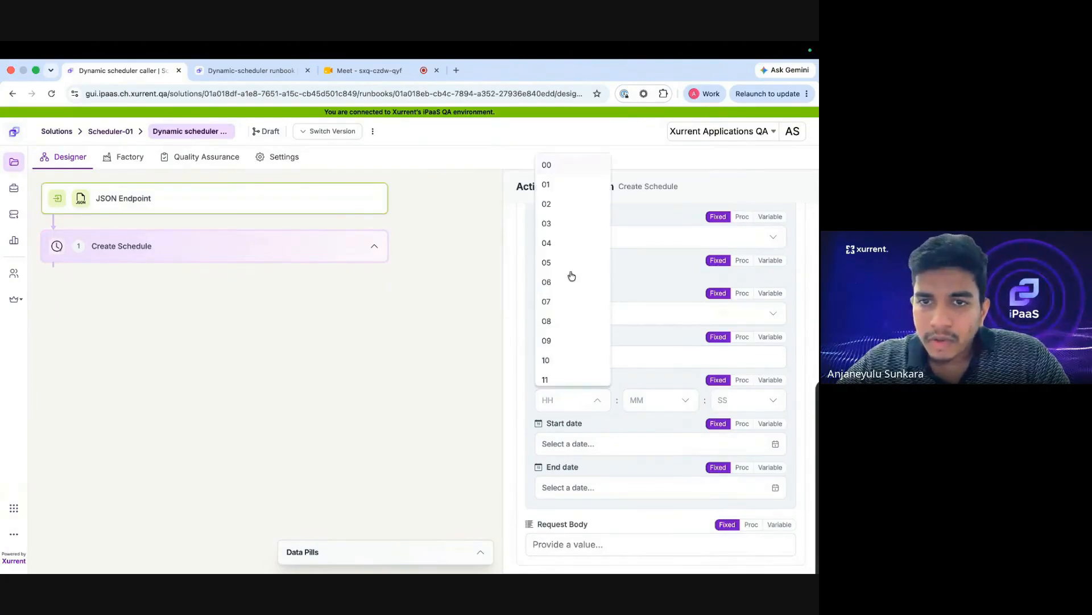
{"action": "left_click", "coordinate": [557, 184]}
{"action": "left_click", "coordinate": [632, 396]}
{"action": "left_click", "coordinate": [646, 185]}
Set the start date to Aug 19, 2026 and the end date to Aug 31, 2026.
{"action": "scroll", "coordinate": [655, 397], "scroll_direction": "down", "scroll_amount": 3}
{"action": "left_click", "coordinate": [775, 338]}
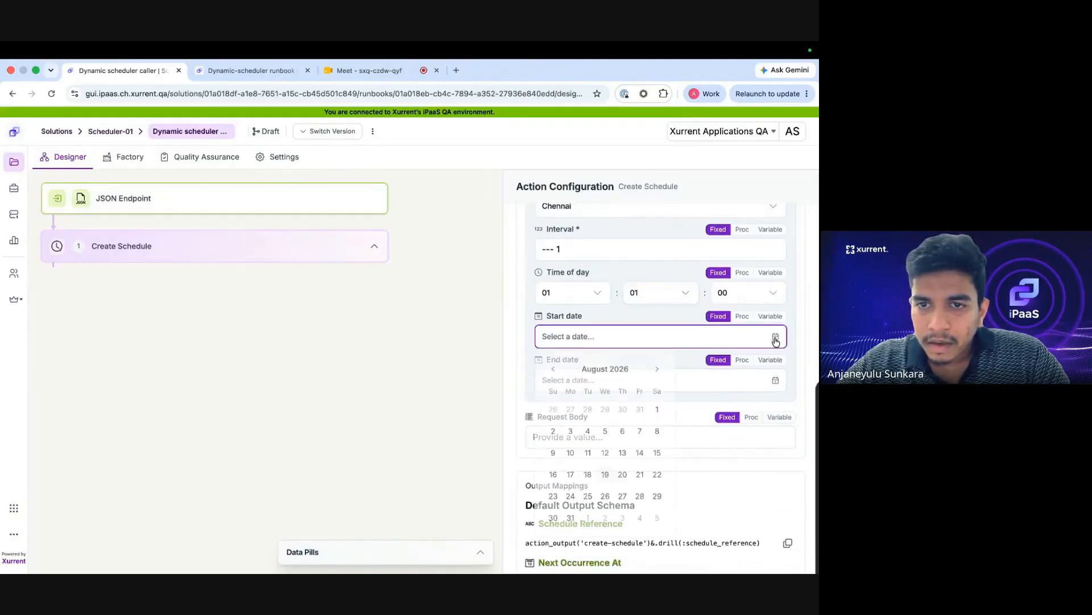
{"action": "left_click", "coordinate": [605, 474]}
{"action": "left_click", "coordinate": [775, 381]}
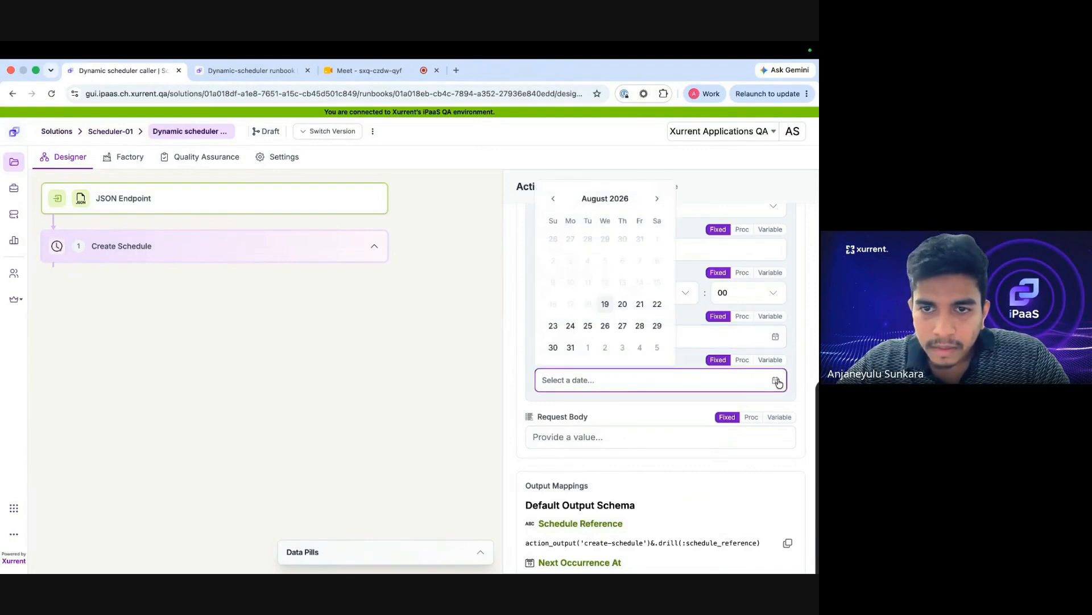
{"action": "left_click", "coordinate": [570, 348]}
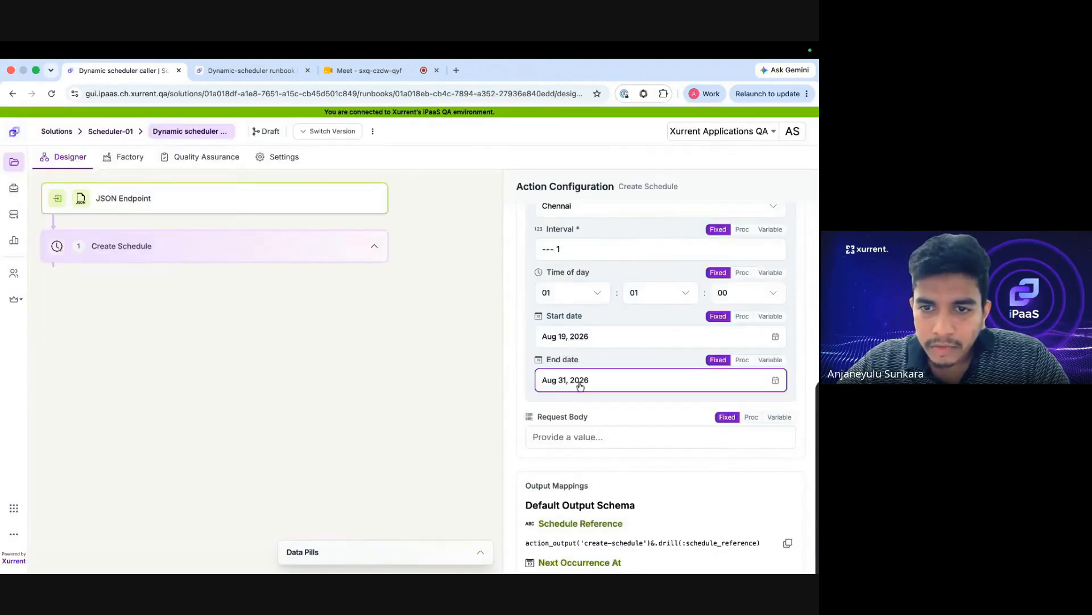
Promote the Scheduler-01 draft with the Create Schedule changes, leaving all four runbooks clean.
{"action": "left_click", "coordinate": [373, 131]}
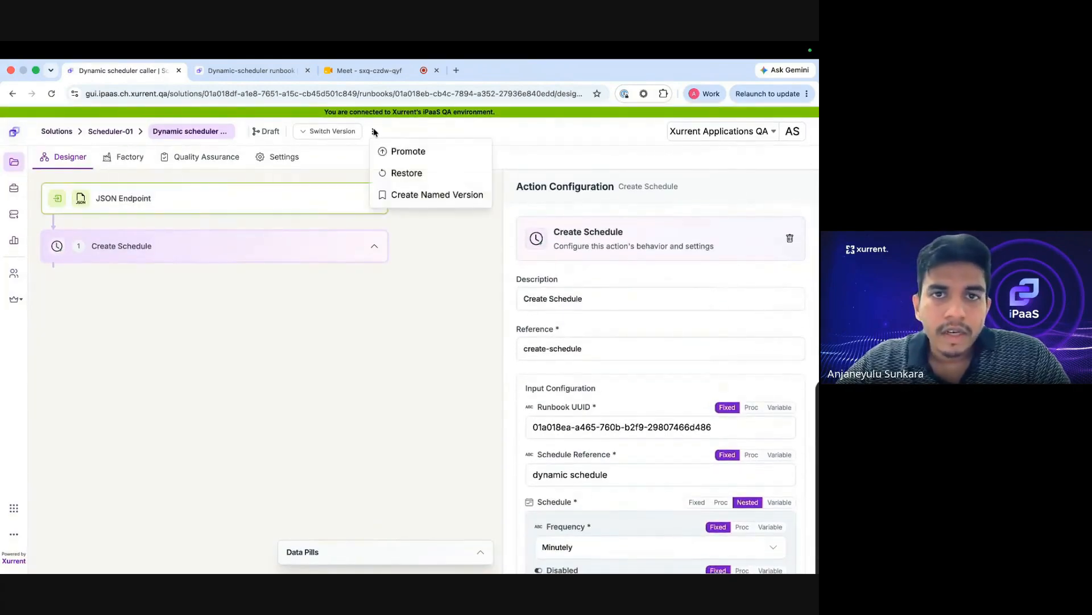
{"action": "left_click", "coordinate": [397, 151]}
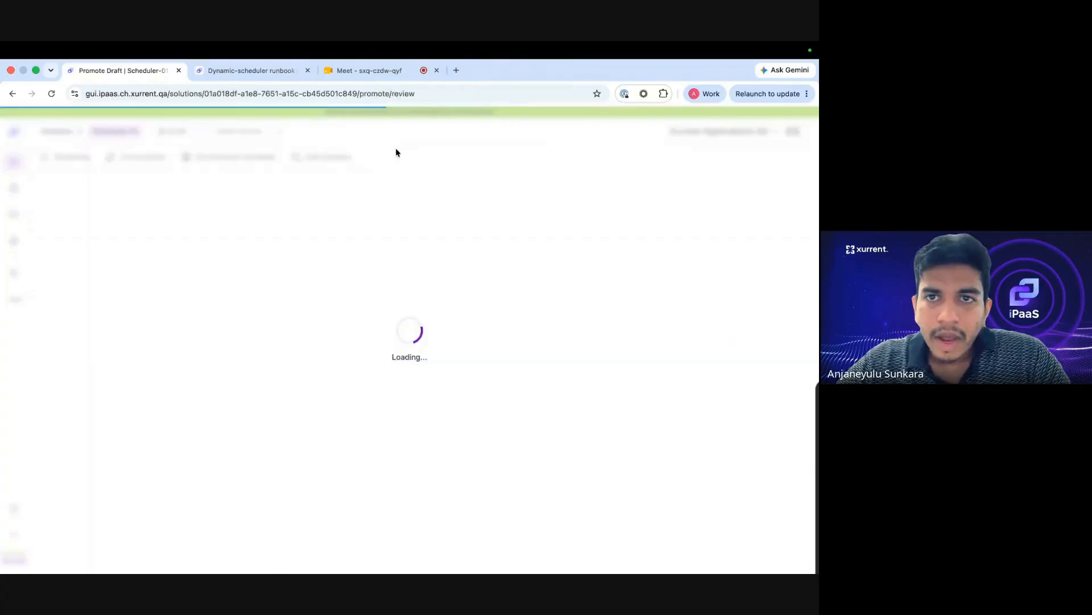
{"action": "left_click", "coordinate": [759, 185]}
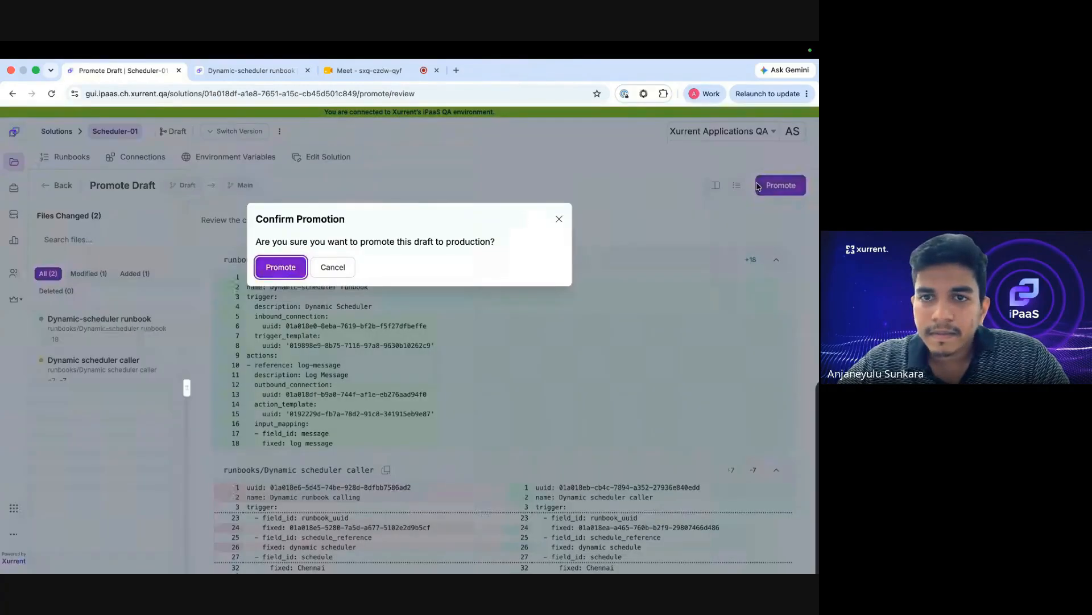
{"action": "left_click", "coordinate": [279, 268]}
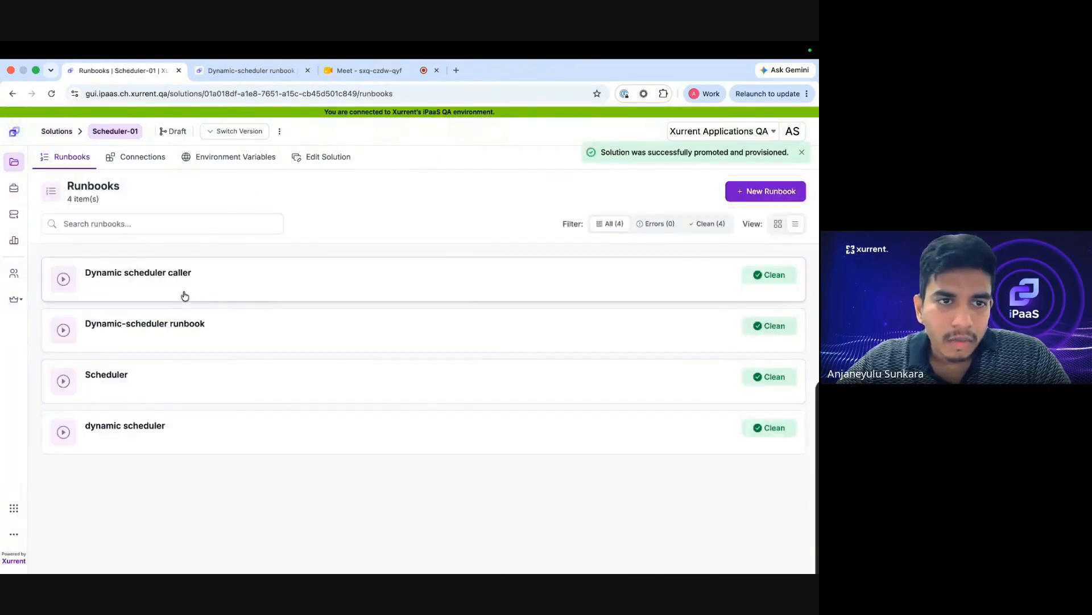
Test-run the Dynamic scheduler caller runbook from Factory with an empty {} message body.
{"action": "left_click", "coordinate": [185, 296]}
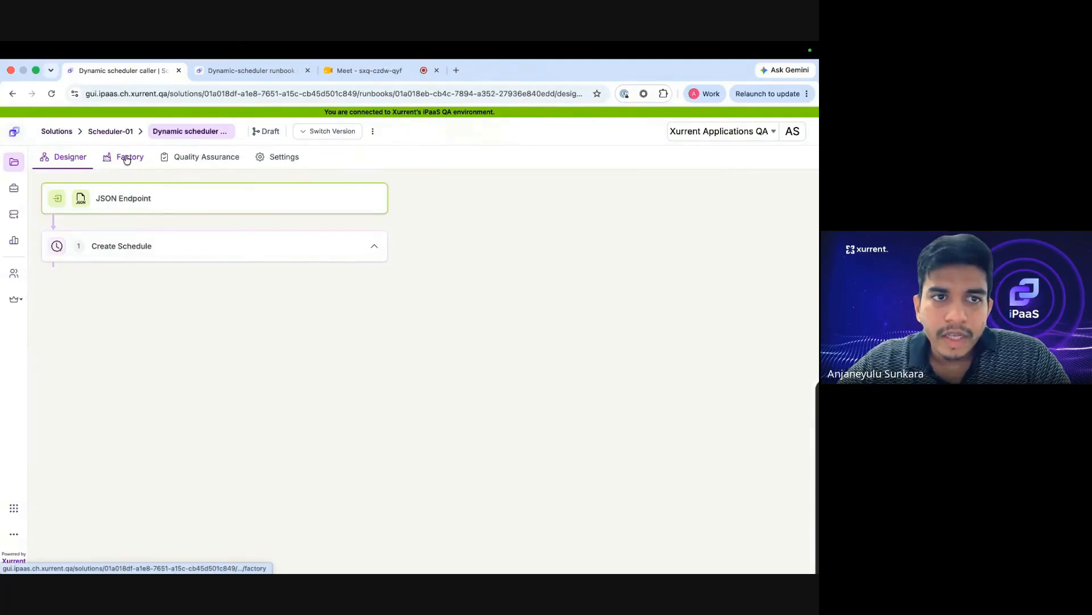
{"action": "left_click", "coordinate": [130, 159]}
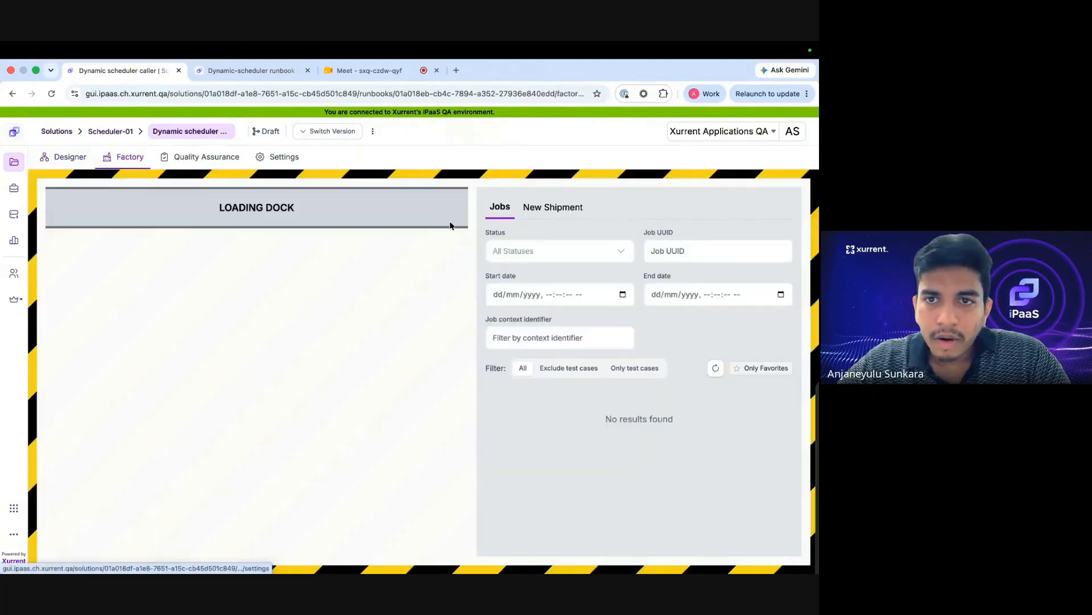
{"action": "left_click", "coordinate": [576, 208]}
{"action": "left_click", "coordinate": [541, 343]}
{"action": "type", "text": "{}"}
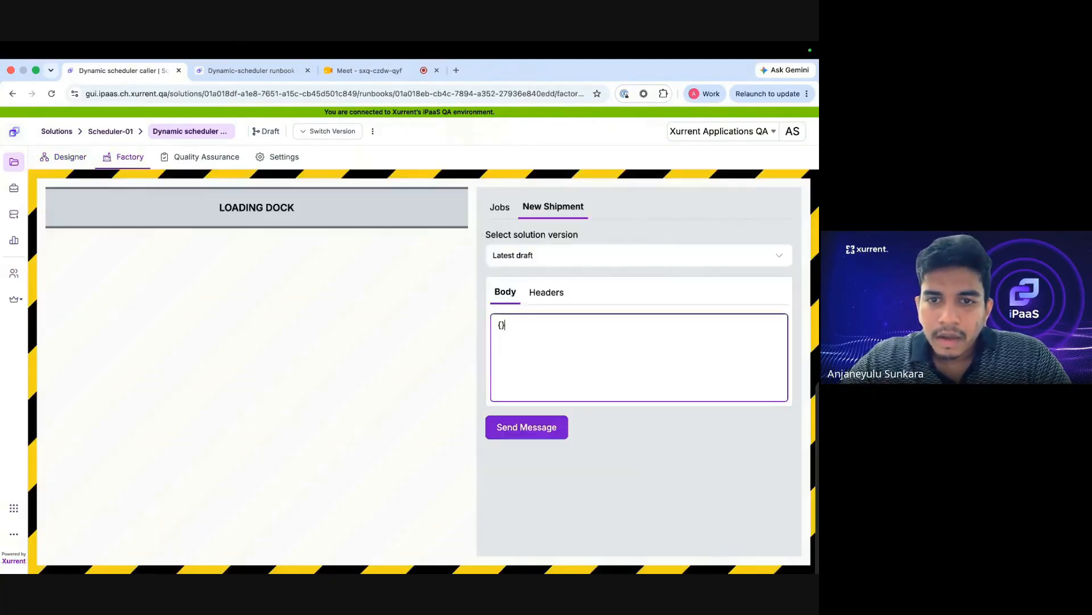
{"action": "left_click", "coordinate": [536, 433]}
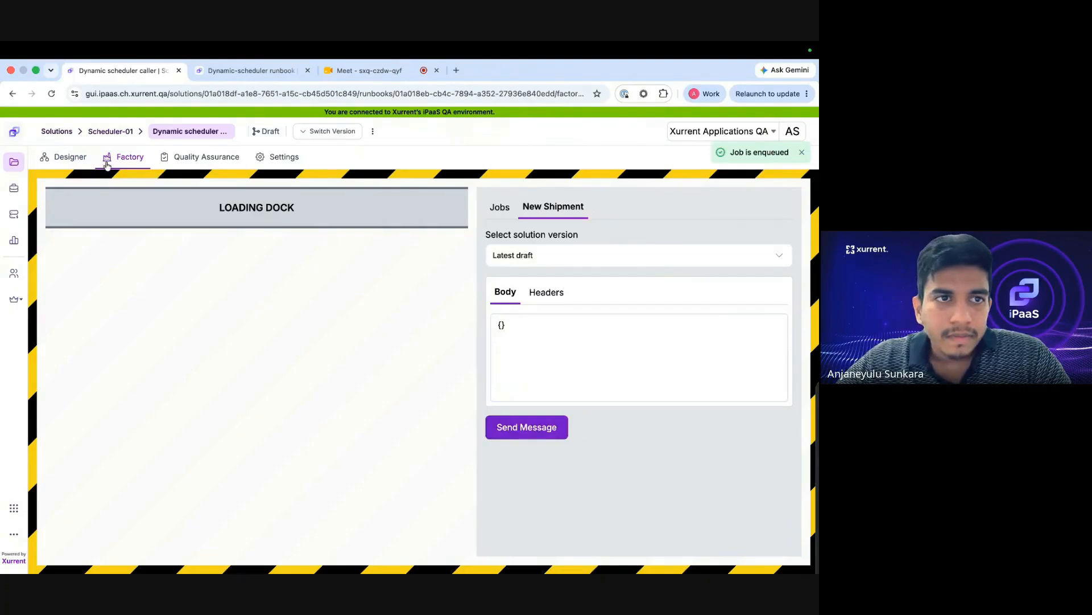
Load the completed caller job into the dock and view the JSON Endpoint trigger's logs.
{"action": "left_click", "coordinate": [45, 158]}
{"action": "left_click", "coordinate": [123, 157]}
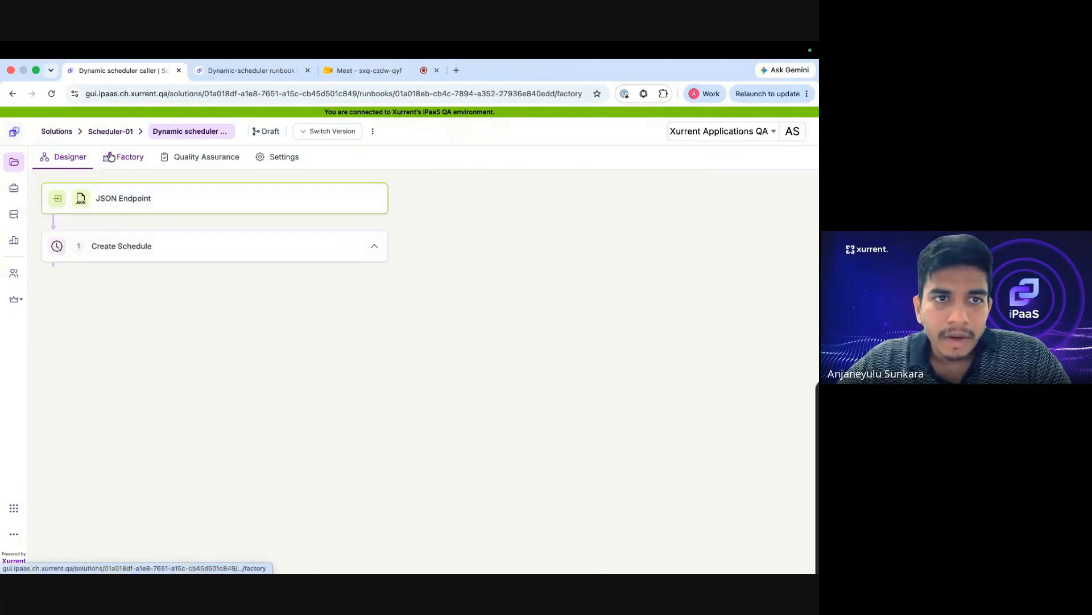
{"action": "left_click", "coordinate": [756, 413]}
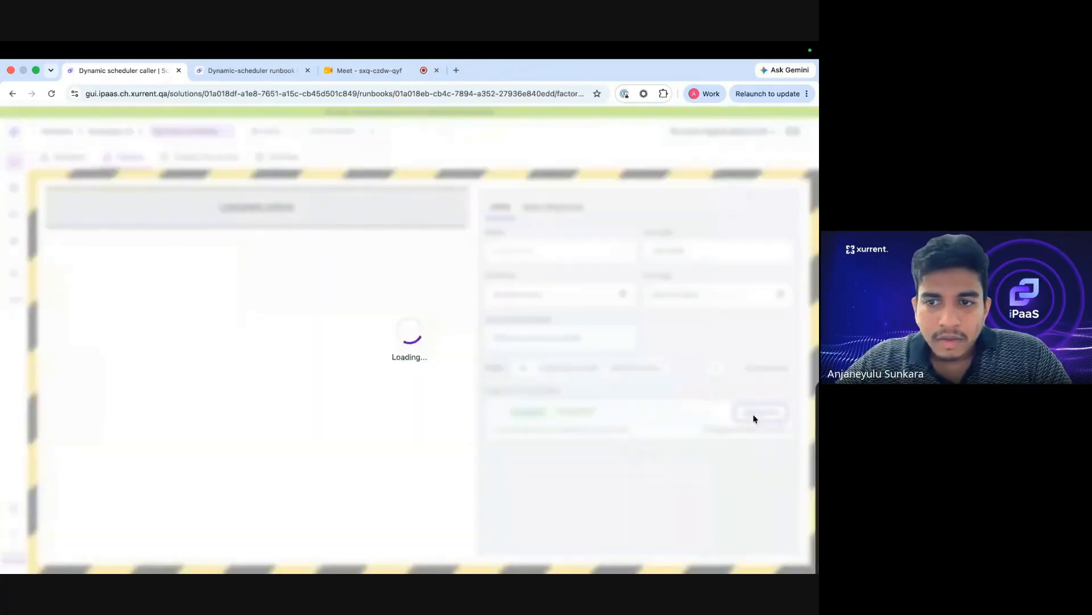
{"action": "left_click", "coordinate": [280, 251]}
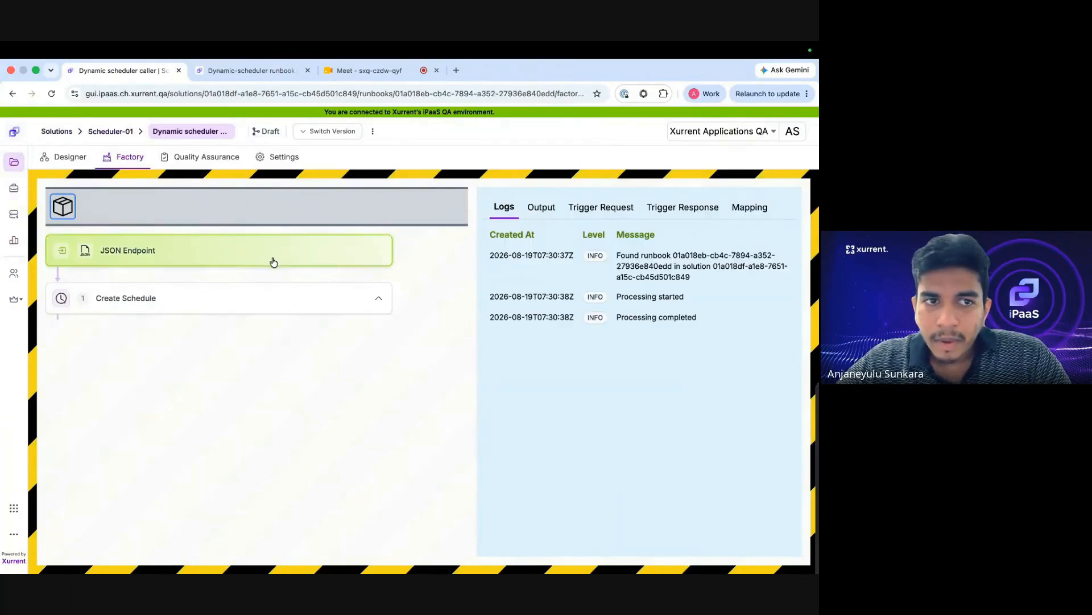
Inspect Create Schedule's input and output, showing next occurrence 2026-08-19T07:31:00.
{"action": "left_click", "coordinate": [251, 305]}
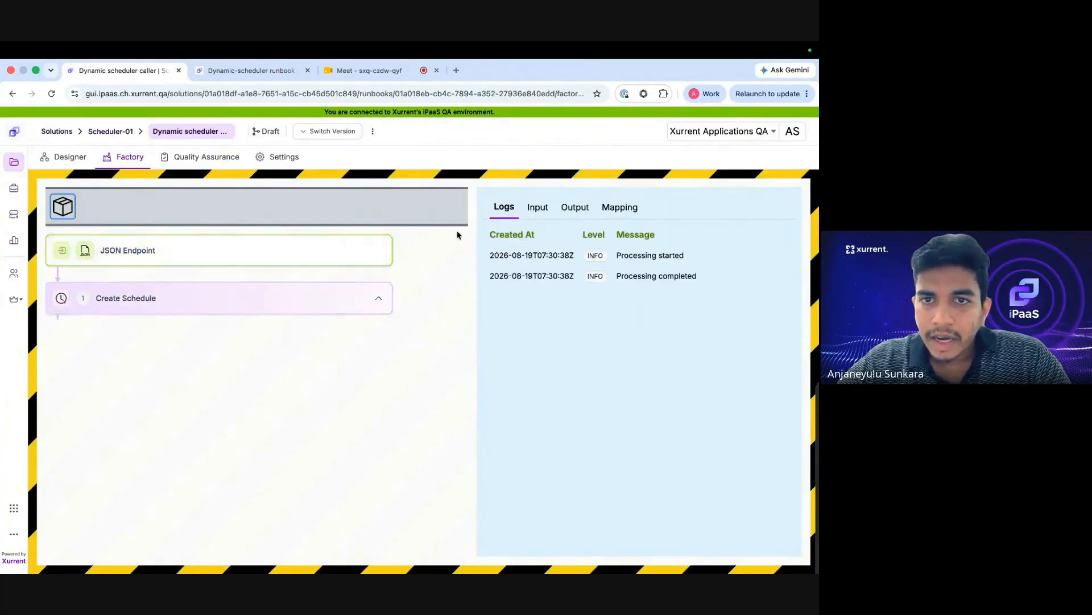
{"action": "left_click", "coordinate": [538, 208]}
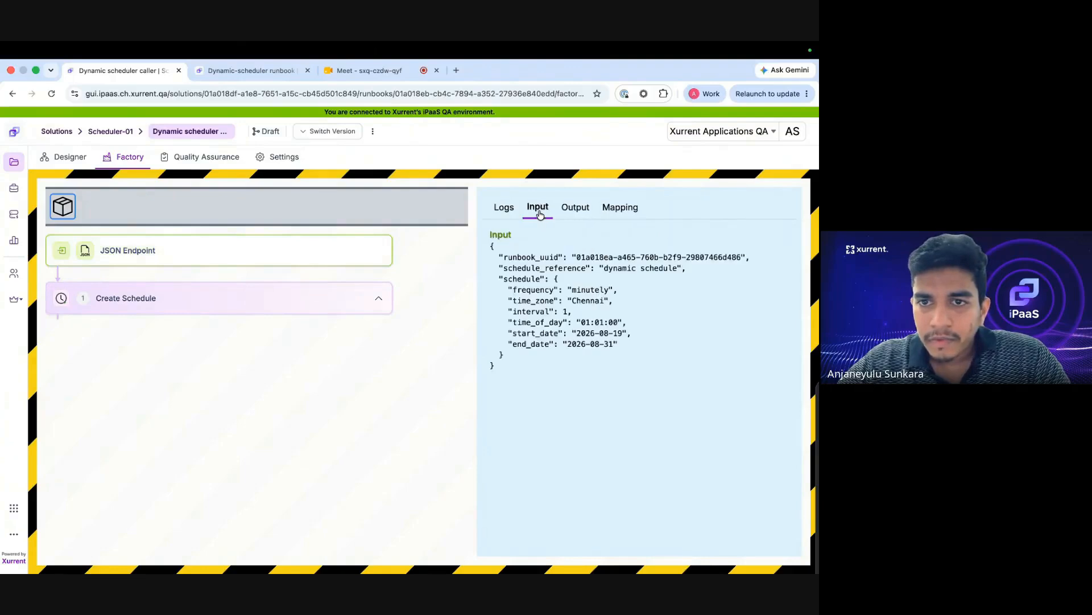
{"action": "left_click_drag", "start_coordinate": [505, 369], "coordinate": [740, 258]}
{"action": "left_click", "coordinate": [545, 258]}
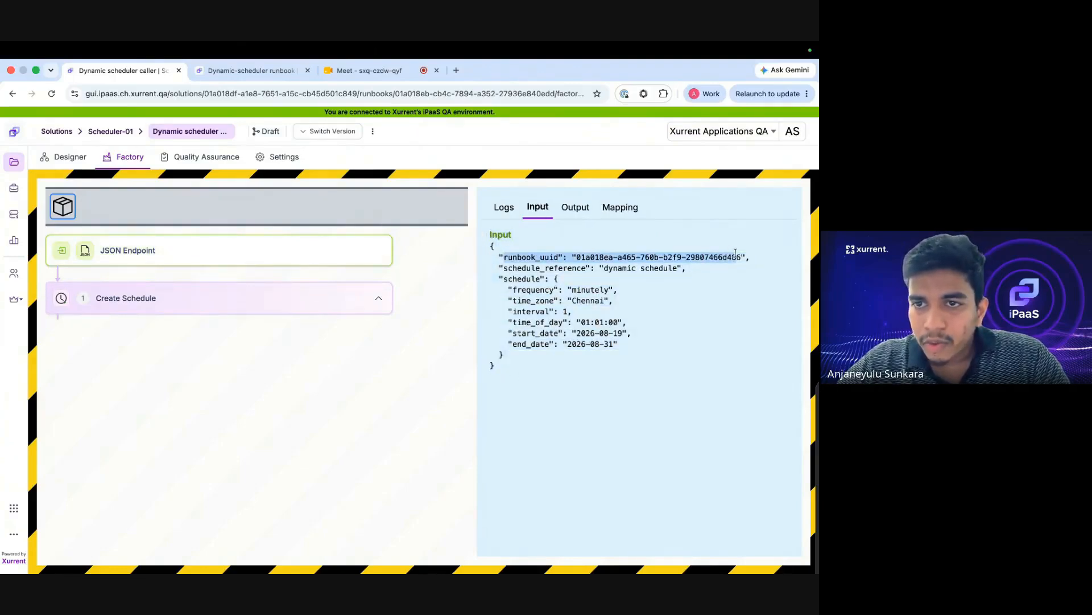
{"action": "left_click", "coordinate": [574, 210]}
{"action": "left_click_drag", "start_coordinate": [517, 279], "coordinate": [655, 320]}
{"action": "left_click", "coordinate": [595, 298]}
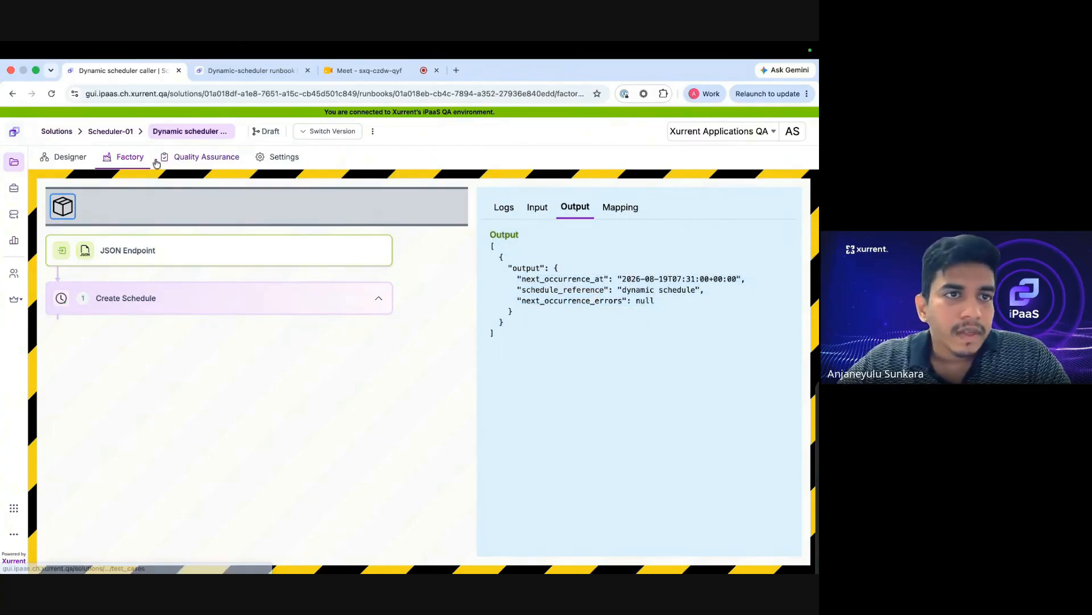
Confirm Dynamic-scheduler's enabled 'dynamic schedule' and its completed job from 19 August 2026, 13:01:01.
{"action": "left_click", "coordinate": [127, 133]}
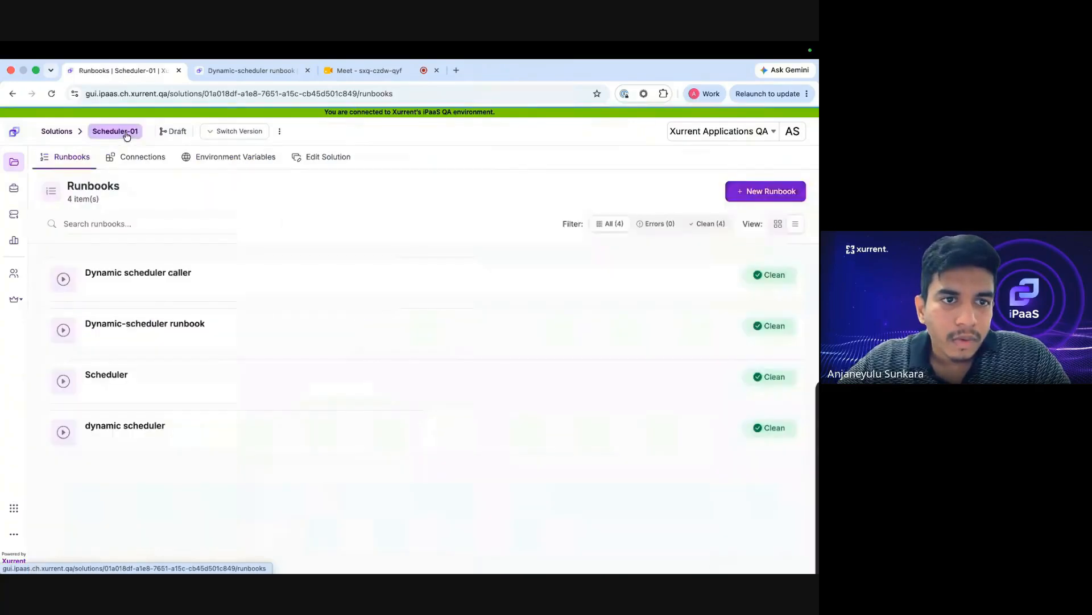
{"action": "left_click", "coordinate": [174, 336]}
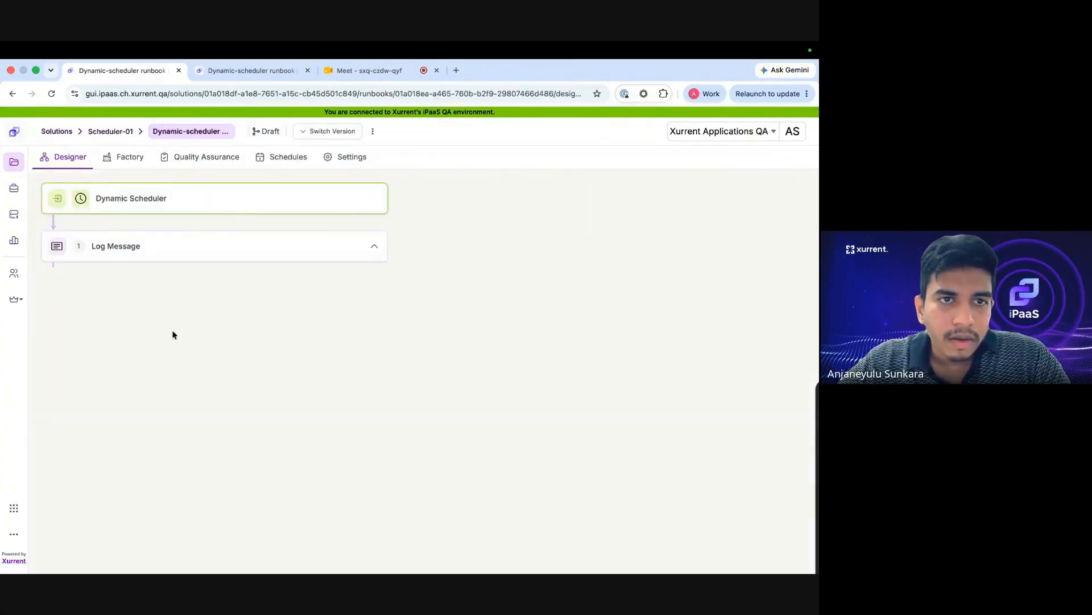
{"action": "left_click", "coordinate": [263, 165]}
{"action": "left_click_drag", "start_coordinate": [53, 252], "coordinate": [137, 252]}
{"action": "triple_click", "coordinate": [138, 252]}
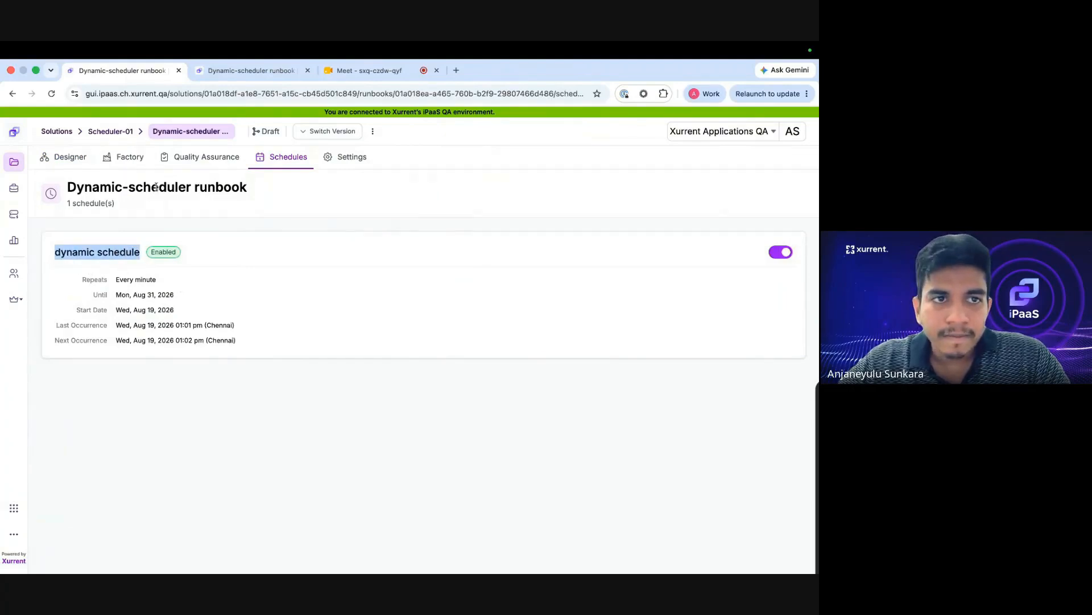
{"action": "left_click", "coordinate": [112, 159]}
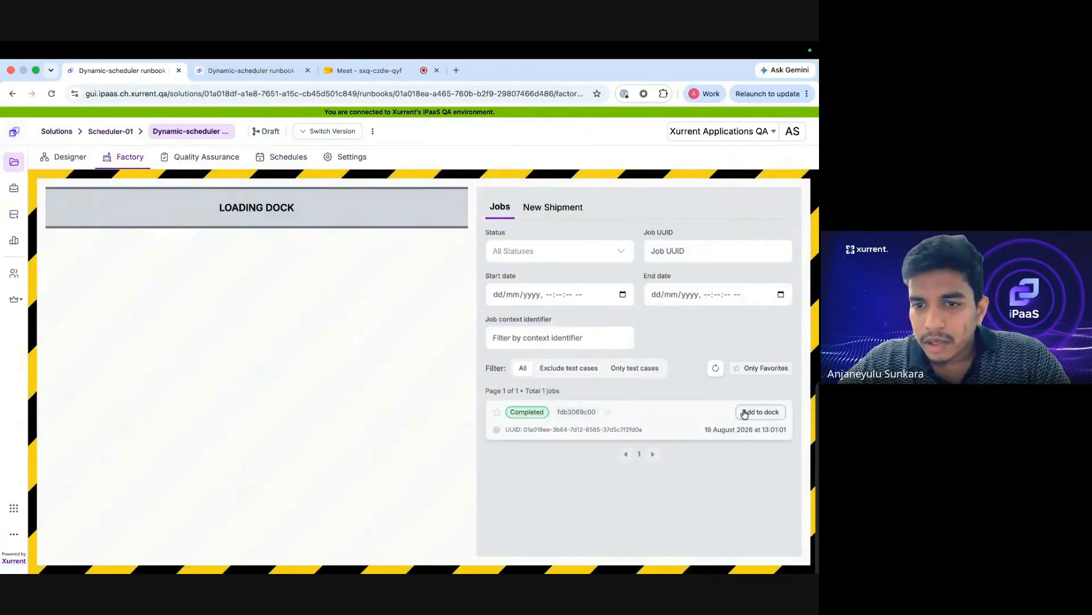
{"action": "triple_click", "coordinate": [712, 429]}
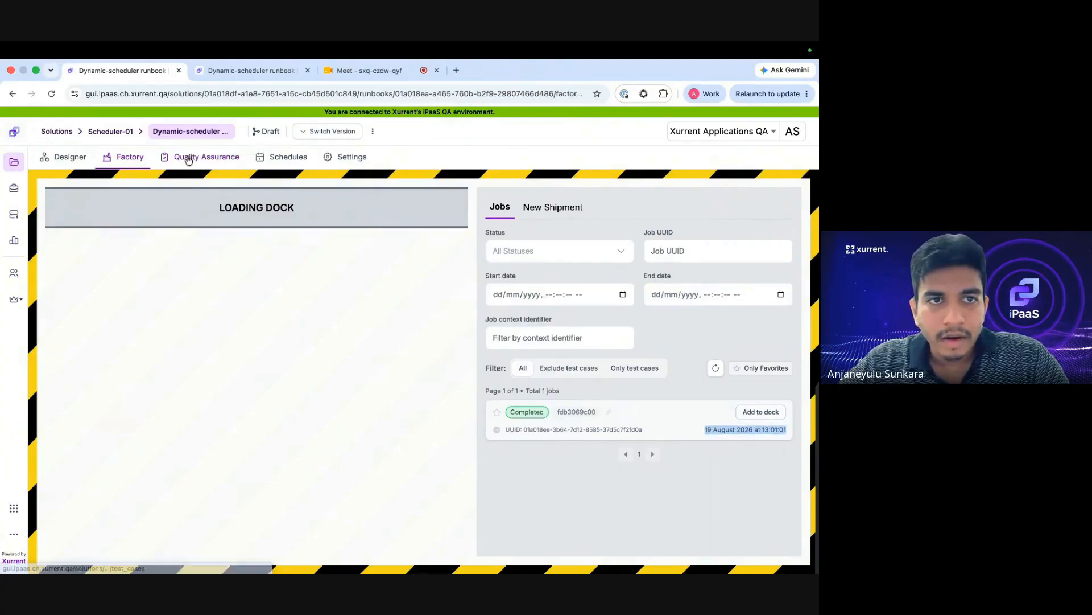